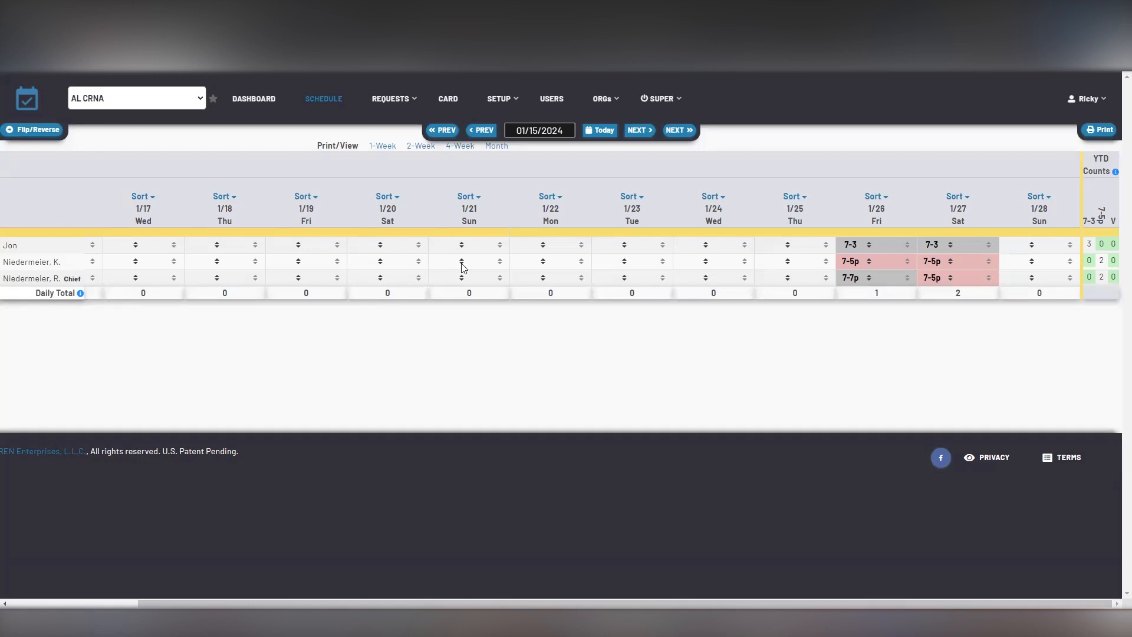
Step: Start a new validation rule in the schedule setup and choose code 7-3 as its target
{"action": "left_click", "coordinate": [499, 99]}
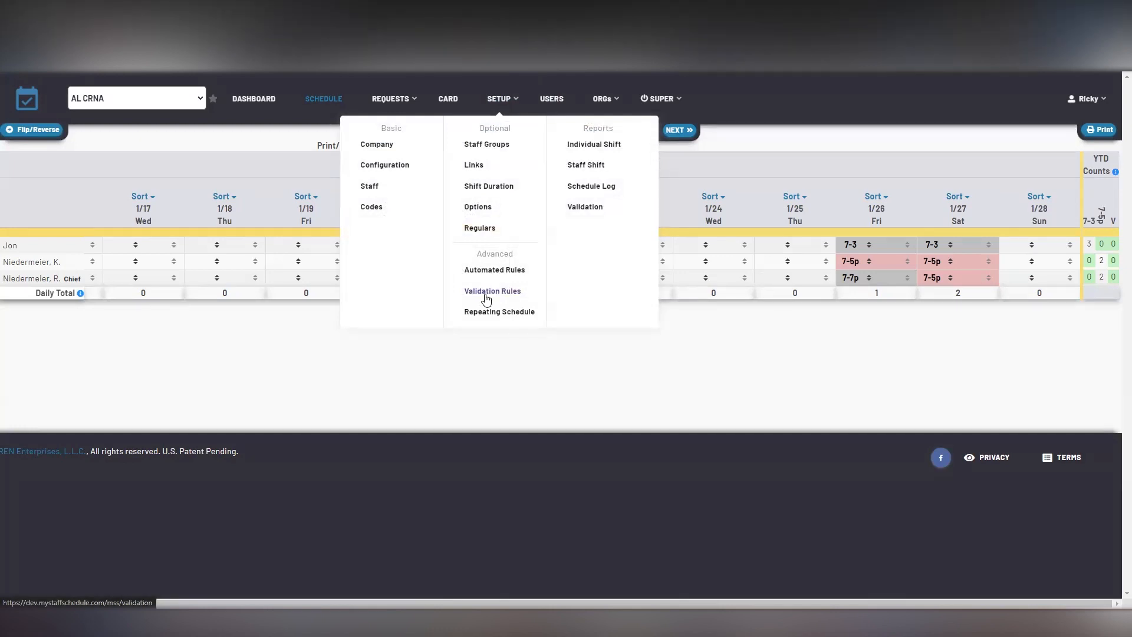
{"action": "left_click", "coordinate": [486, 297]}
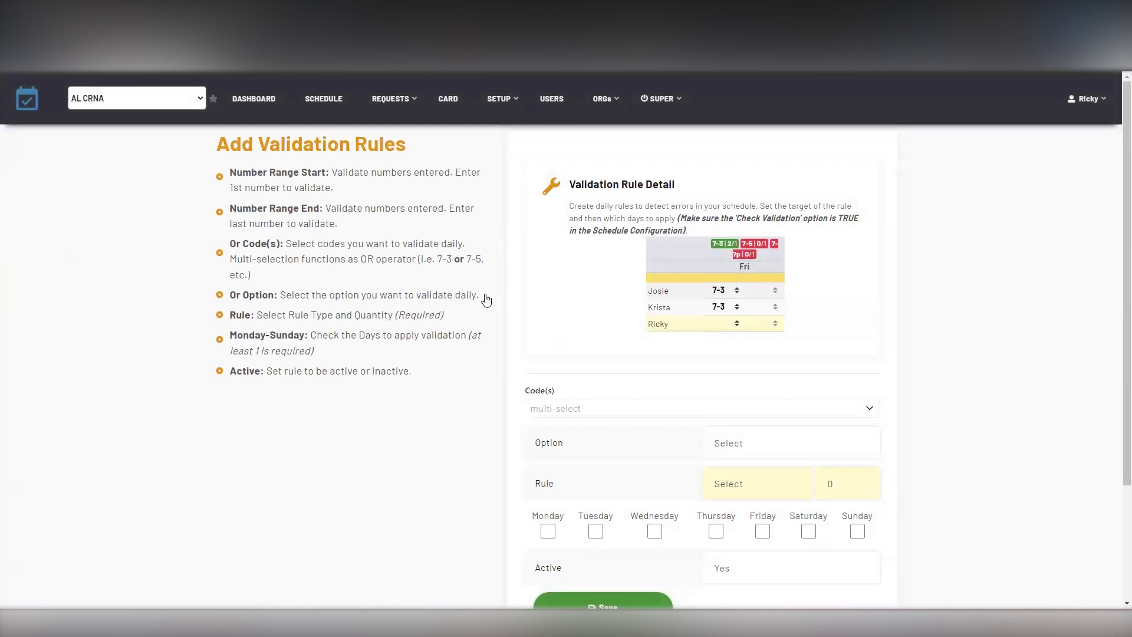
{"action": "left_click", "coordinate": [608, 413]}
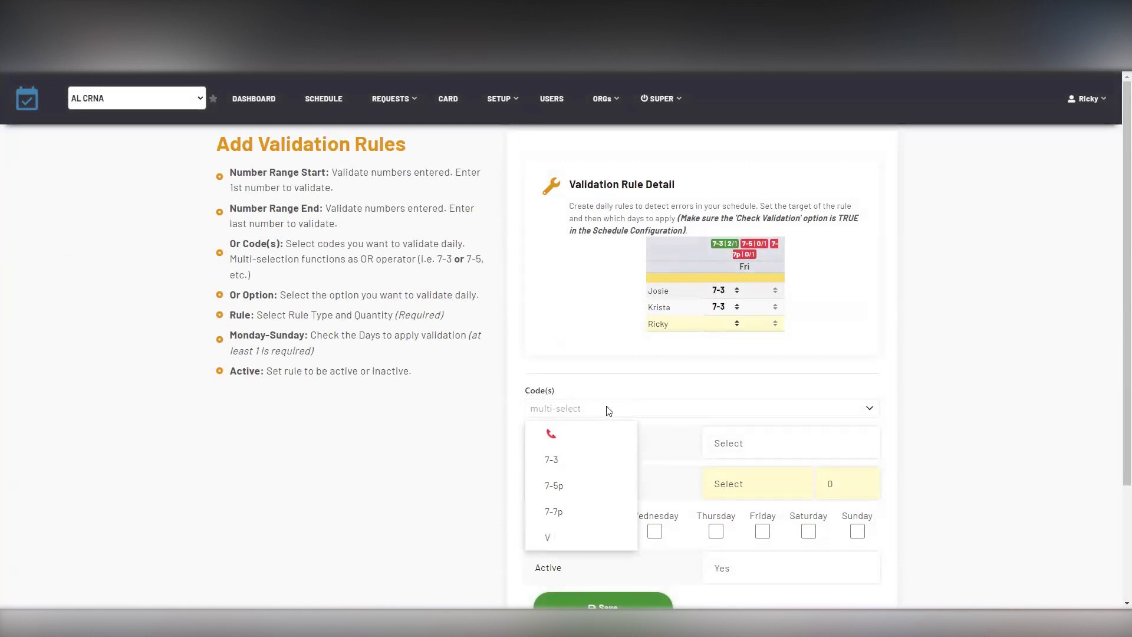
{"action": "left_click", "coordinate": [565, 463]}
{"action": "left_click", "coordinate": [508, 455]}
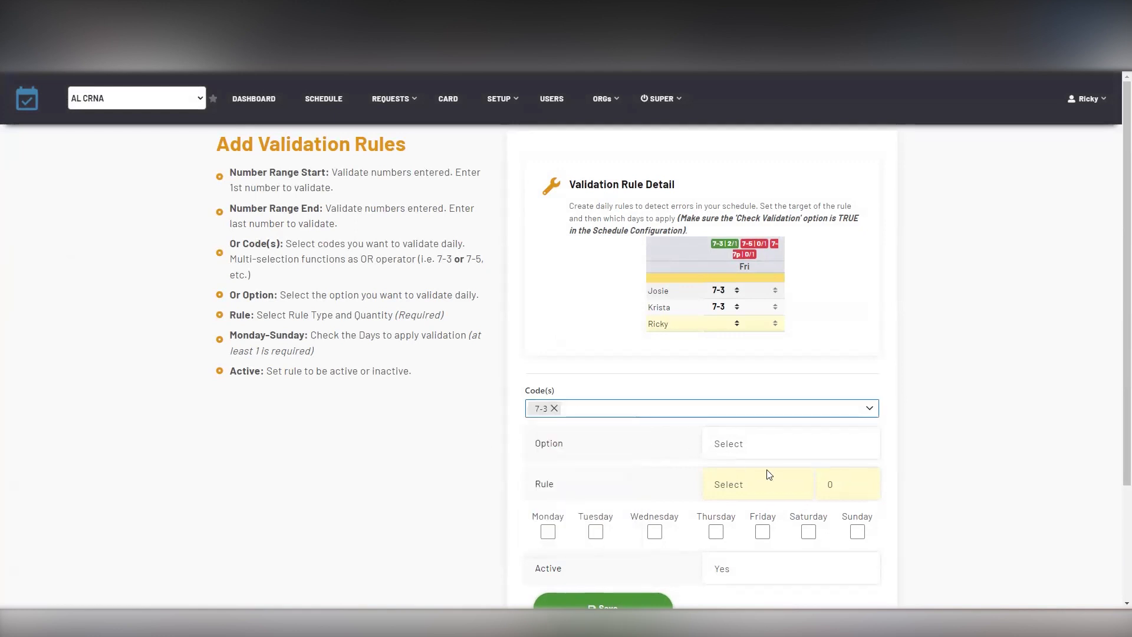
Step: Set the validation rule's type to Equal To with a quantity of 3
{"action": "left_click", "coordinate": [756, 486]}
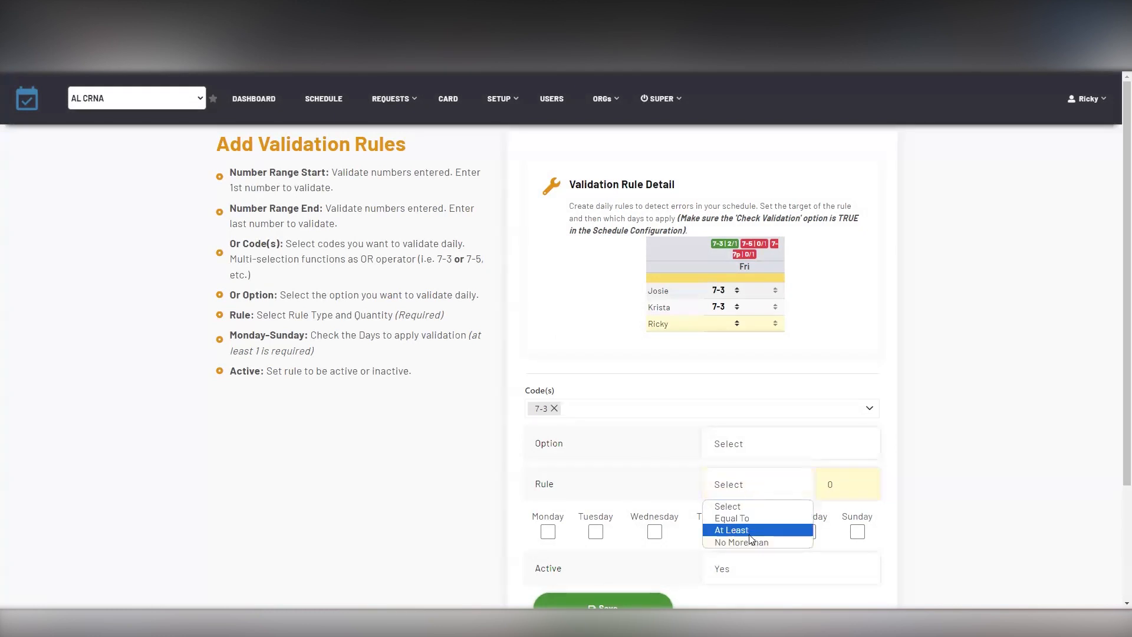
{"action": "left_click", "coordinate": [757, 516]}
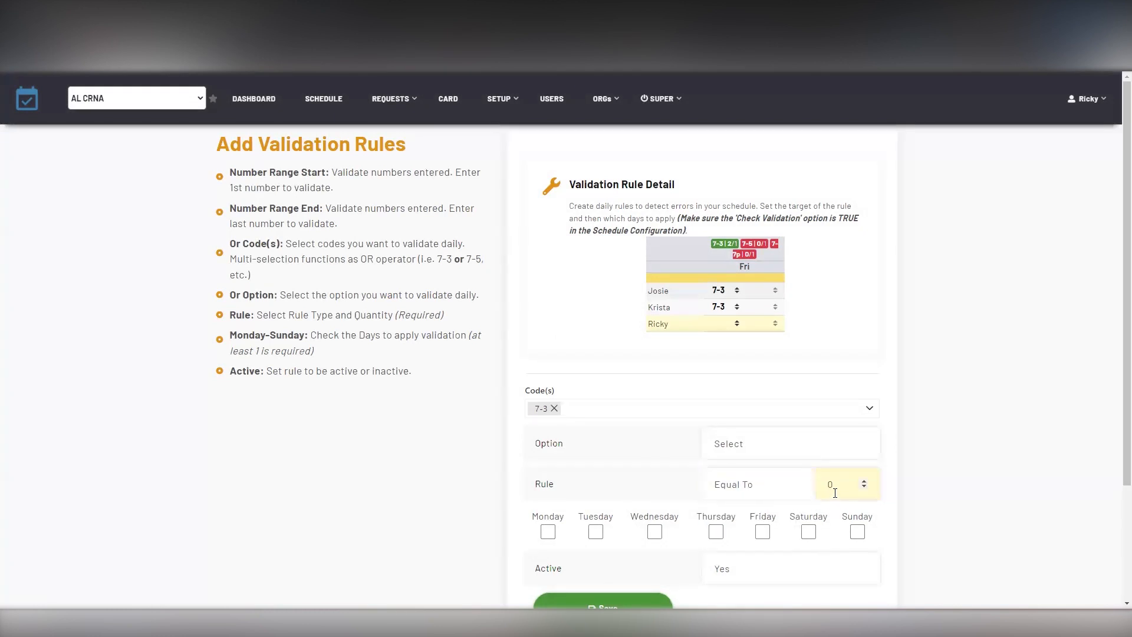
{"action": "left_click_drag", "start_coordinate": [839, 481], "coordinate": [730, 467]}
{"action": "type", "text": "3"}
{"action": "key", "text": "Tab"}
Step: Apply the validation rule to Monday, Tuesday, Wednesday and Thursday, and save it
{"action": "left_click", "coordinate": [547, 532]}
{"action": "left_click", "coordinate": [596, 532]}
{"action": "left_click", "coordinate": [655, 532]}
{"action": "left_click", "coordinate": [716, 532]}
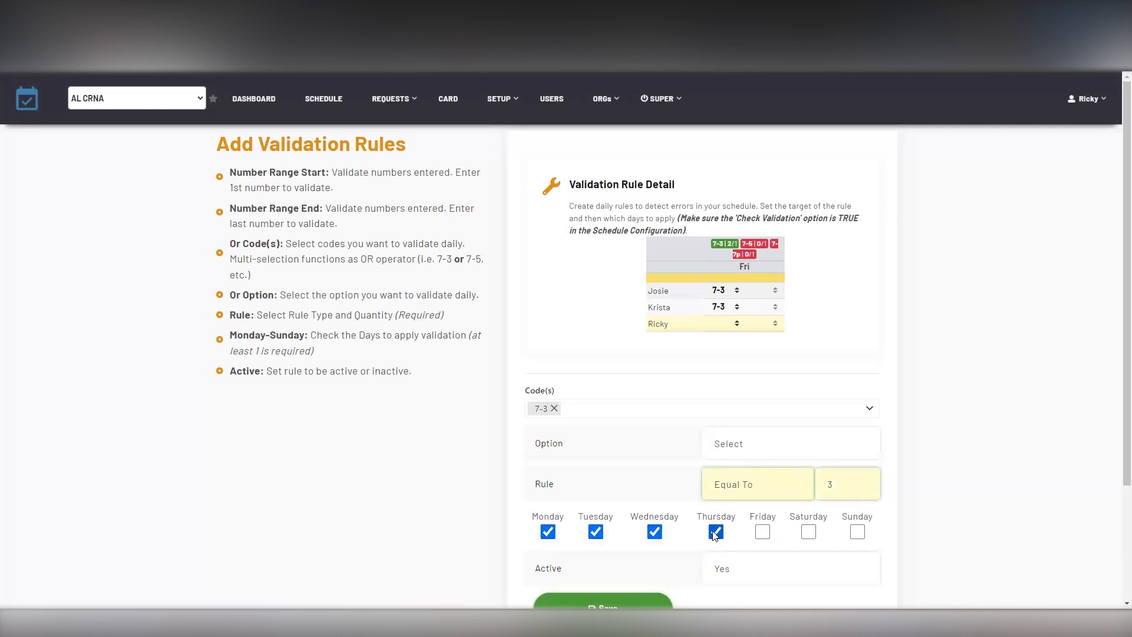
{"action": "scroll", "coordinate": [716, 534], "scroll_direction": "down", "scroll_amount": 2}
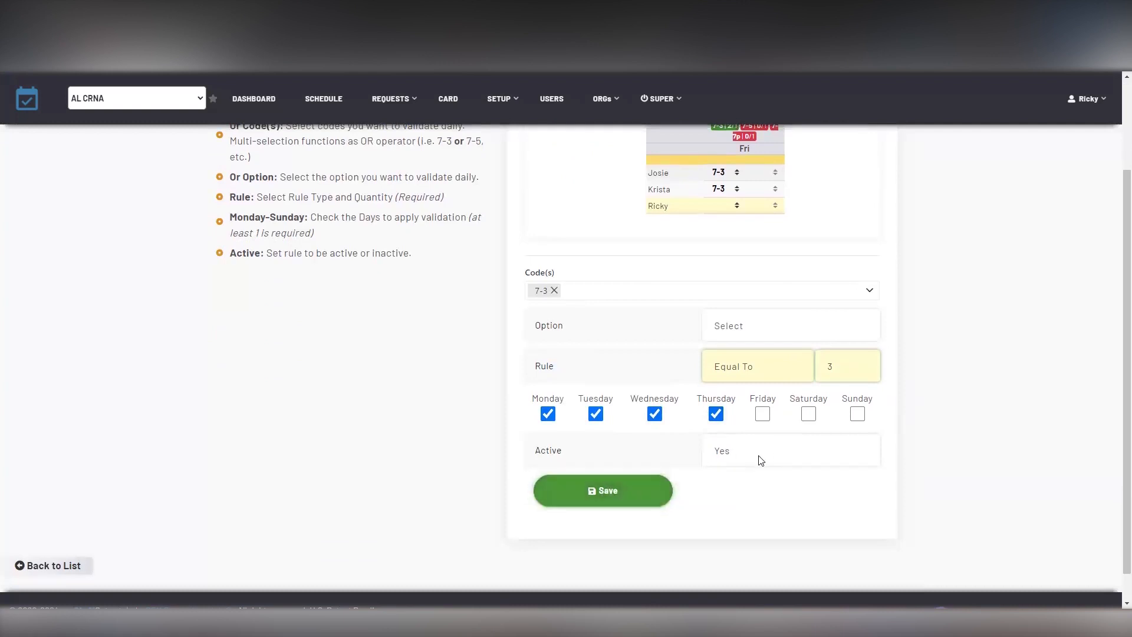
{"action": "left_click", "coordinate": [608, 496]}
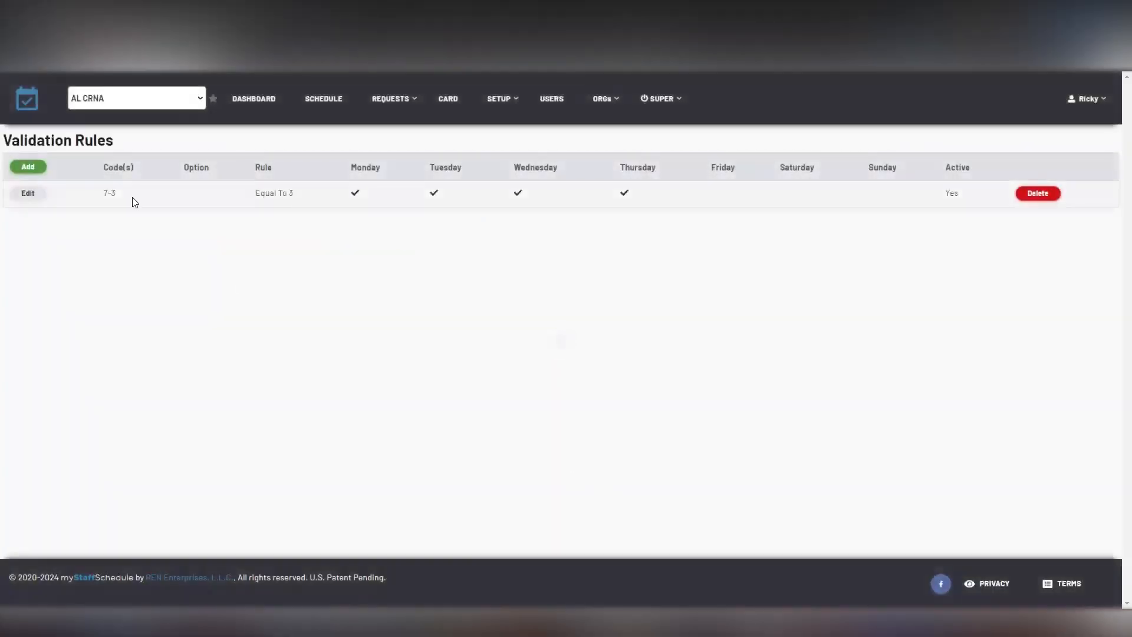
Step: On the schedule for Monday 1/15, assign code 7-3 to the second and third staff members
{"action": "left_click", "coordinate": [328, 102]}
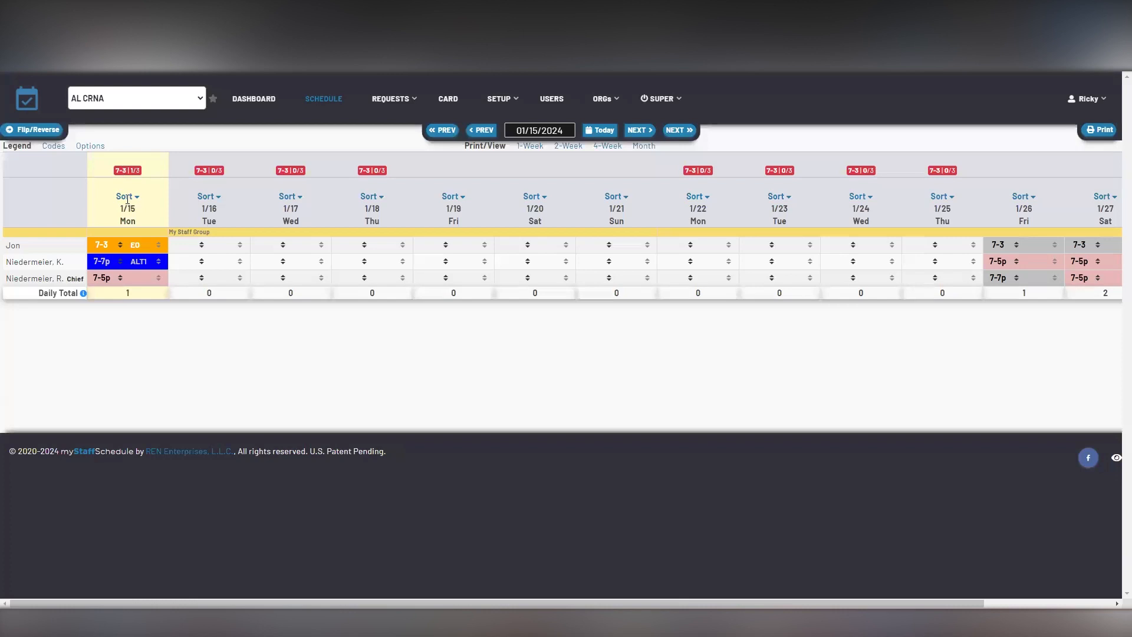
{"action": "left_click", "coordinate": [125, 277]}
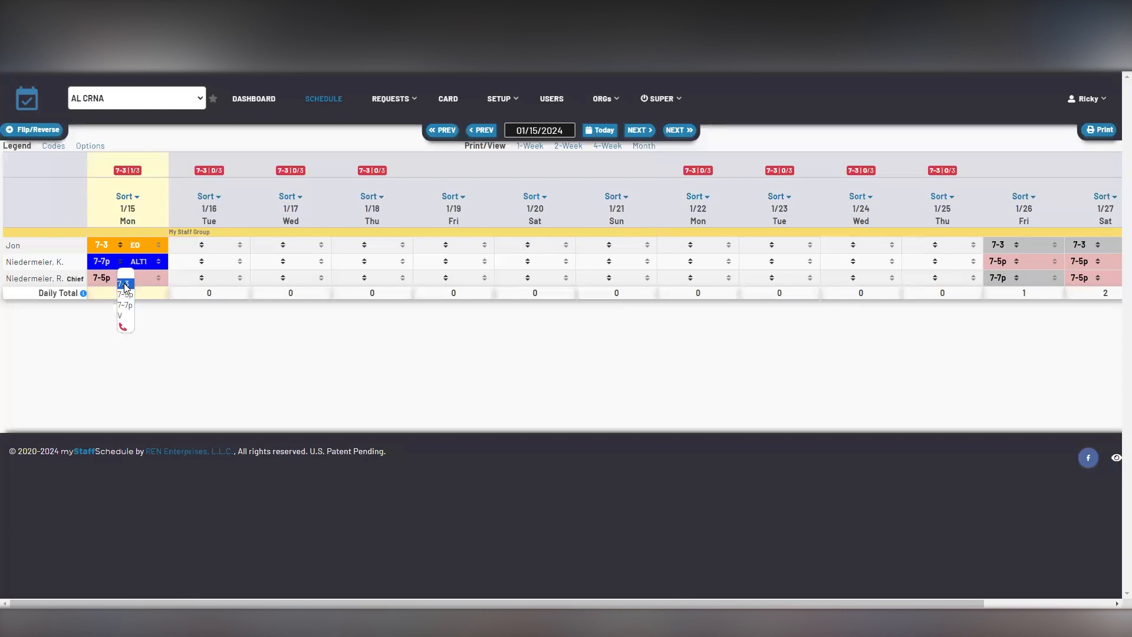
{"action": "left_click", "coordinate": [125, 282]}
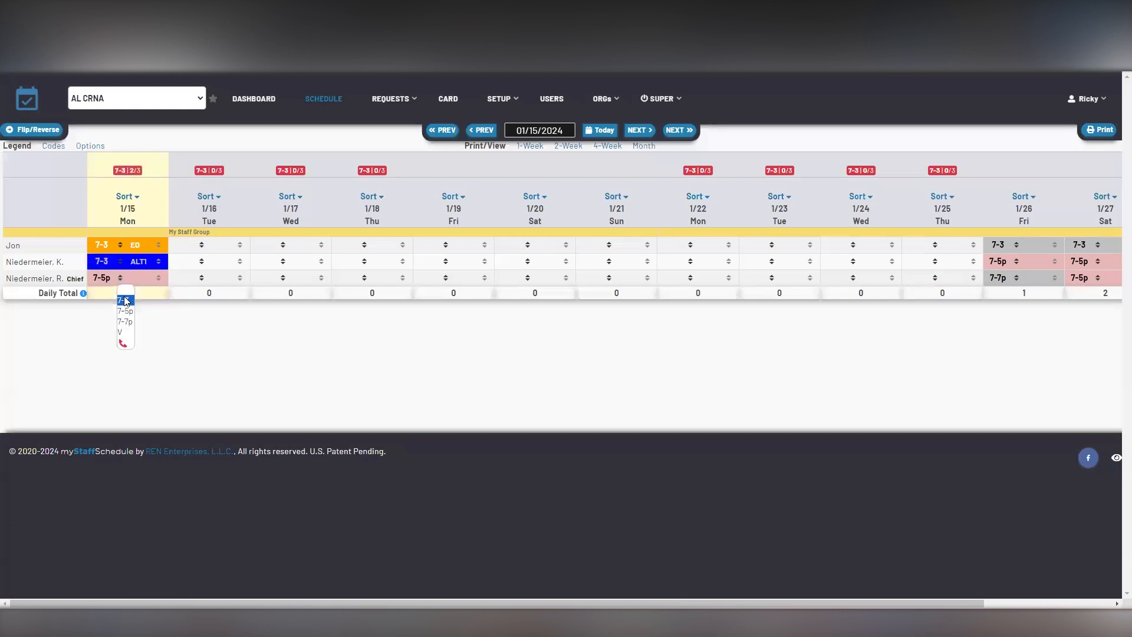
{"action": "left_click", "coordinate": [131, 299]}
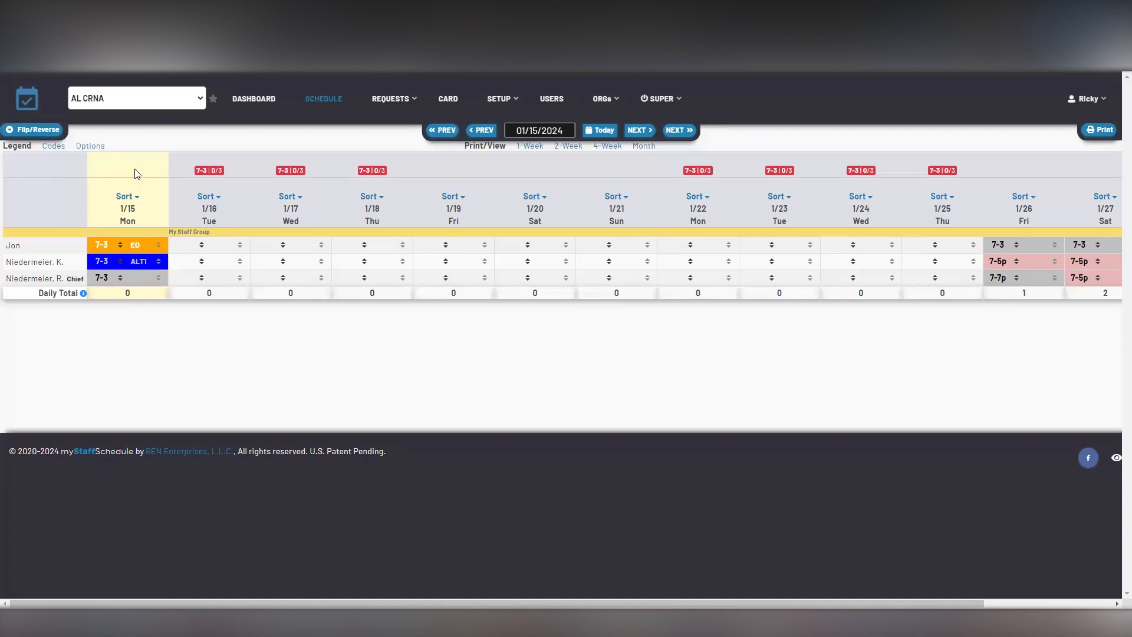
Step: Add a staff member to My Staff Group, entering only the person's first name, and save
{"action": "left_click", "coordinate": [487, 99]}
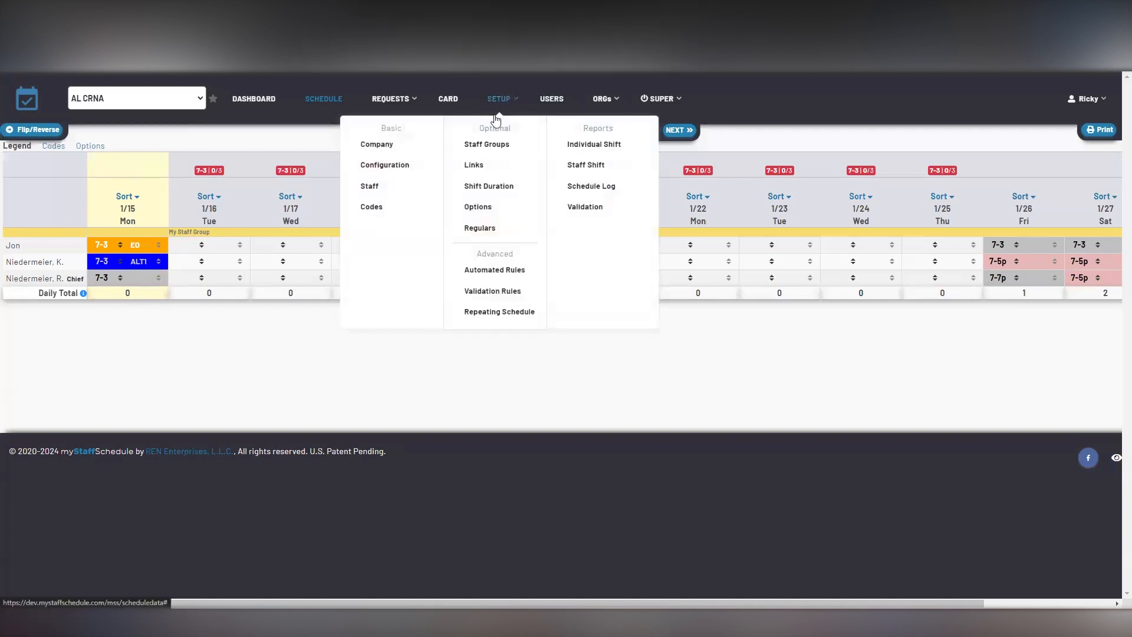
{"action": "left_click", "coordinate": [374, 192]}
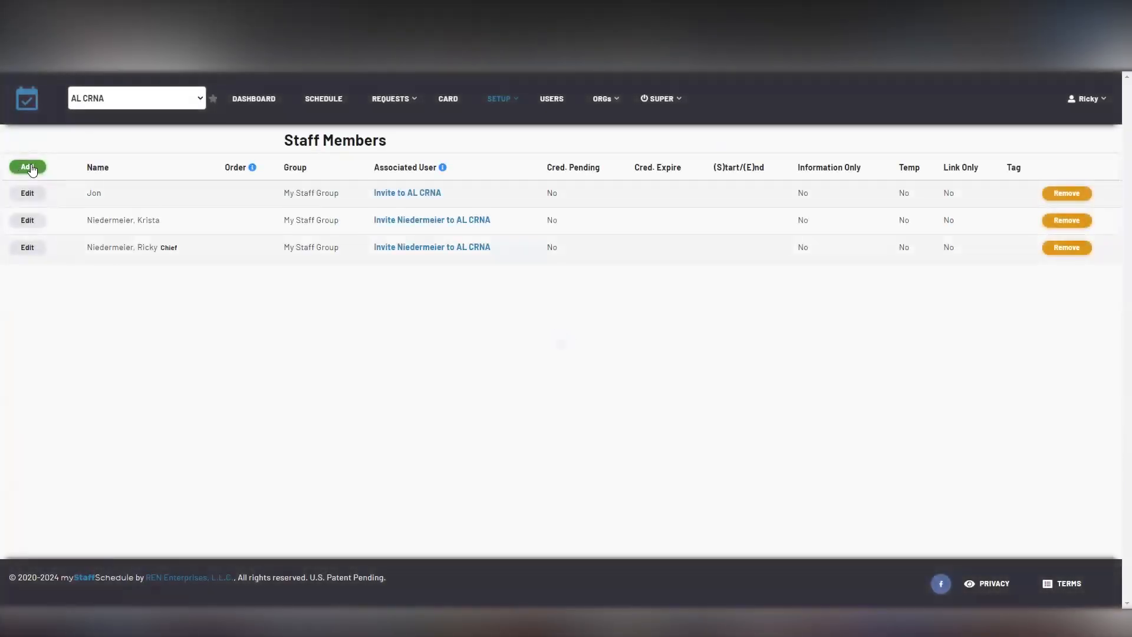
{"action": "left_click", "coordinate": [32, 168]}
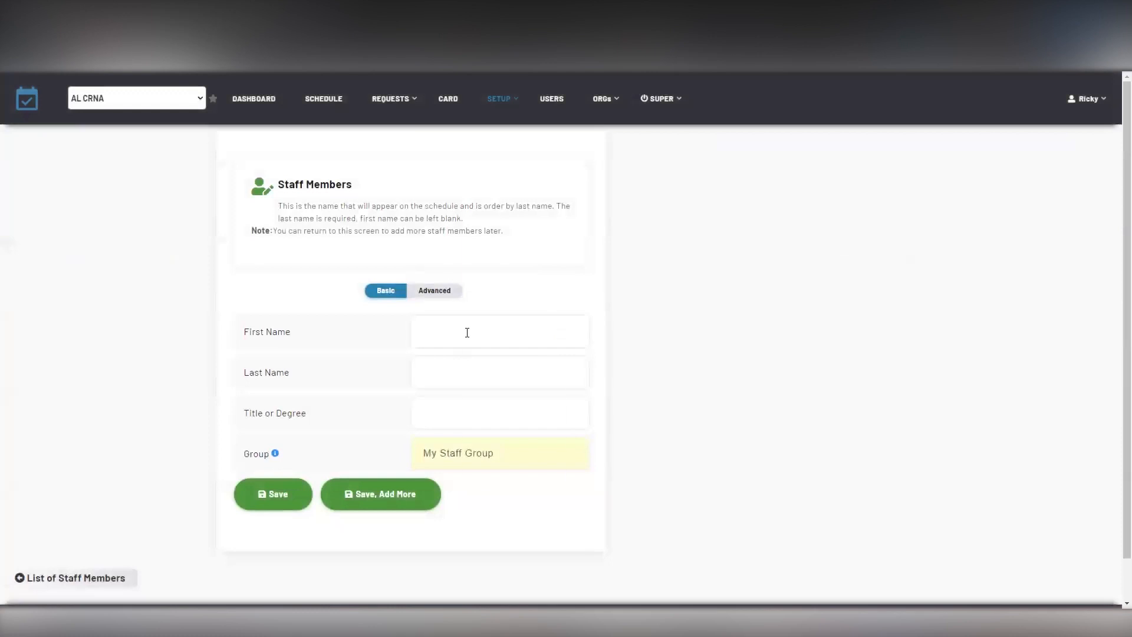
{"action": "left_click", "coordinate": [465, 331]}
{"action": "type", "text": "Mike"}
{"action": "left_click", "coordinate": [267, 492]}
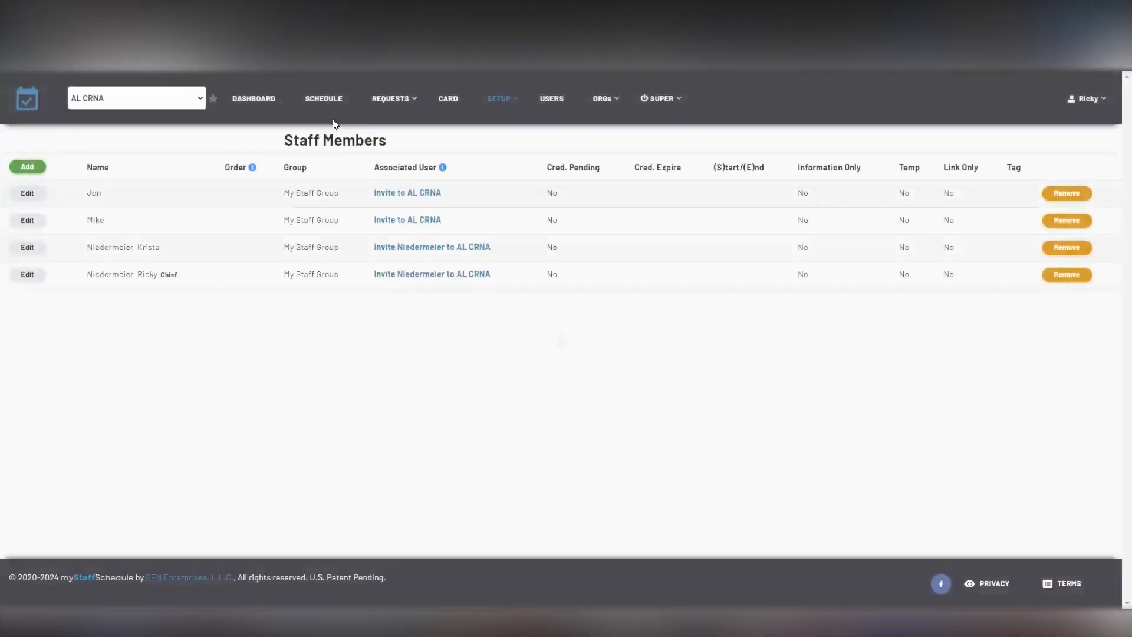
Step: On the schedule for Monday 1/15, assign code 7-3 to the newly added staff member
{"action": "left_click", "coordinate": [323, 99]}
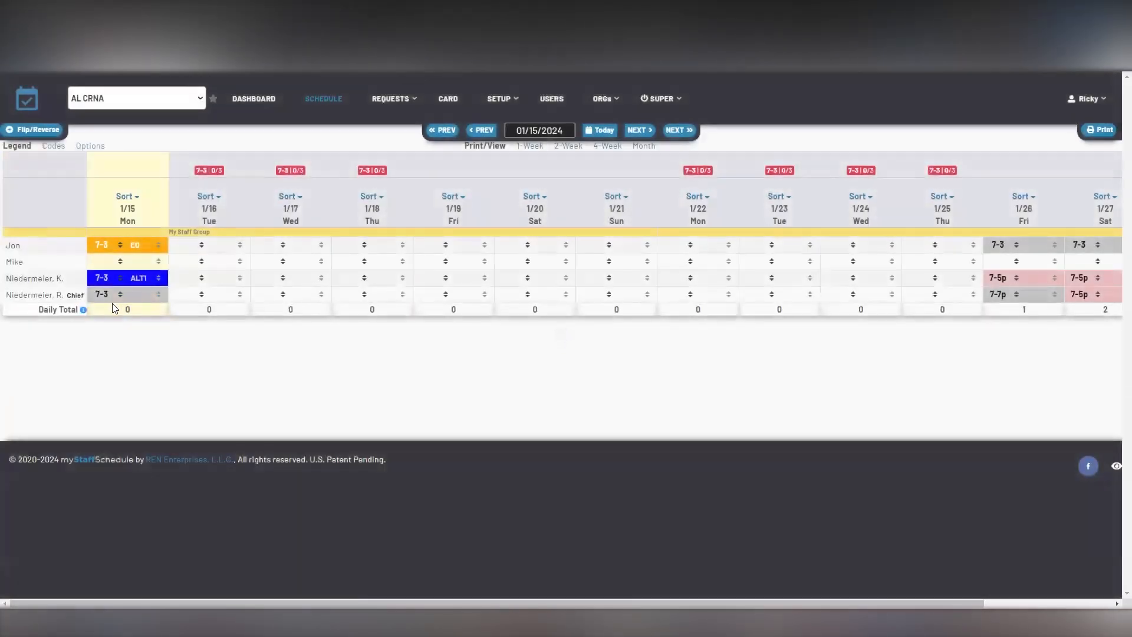
{"action": "left_click", "coordinate": [120, 261]}
{"action": "left_click", "coordinate": [129, 284]}
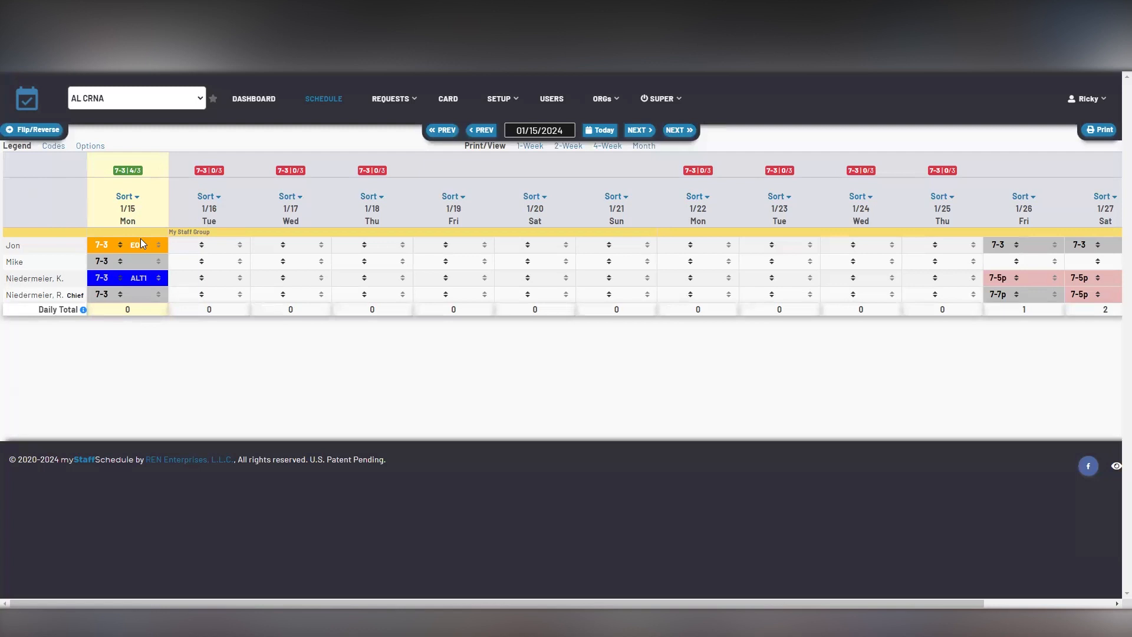
Step: Edit the existing 7-3 validation rule to include code 7-5p as well, and save it
{"action": "left_click", "coordinate": [507, 96]}
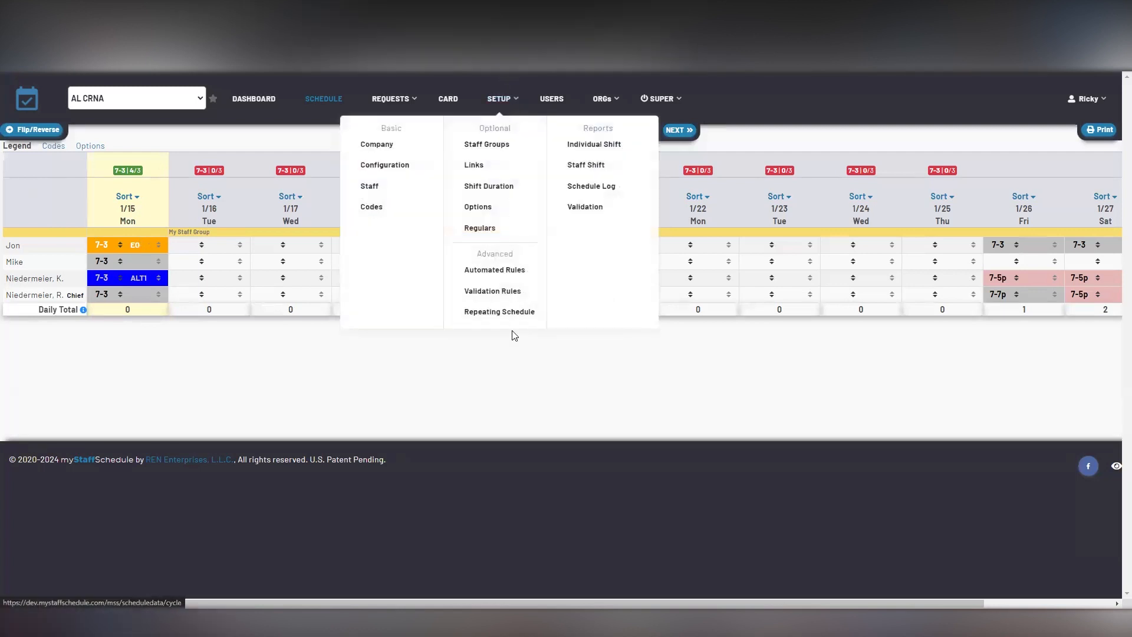
{"action": "left_click", "coordinate": [493, 292]}
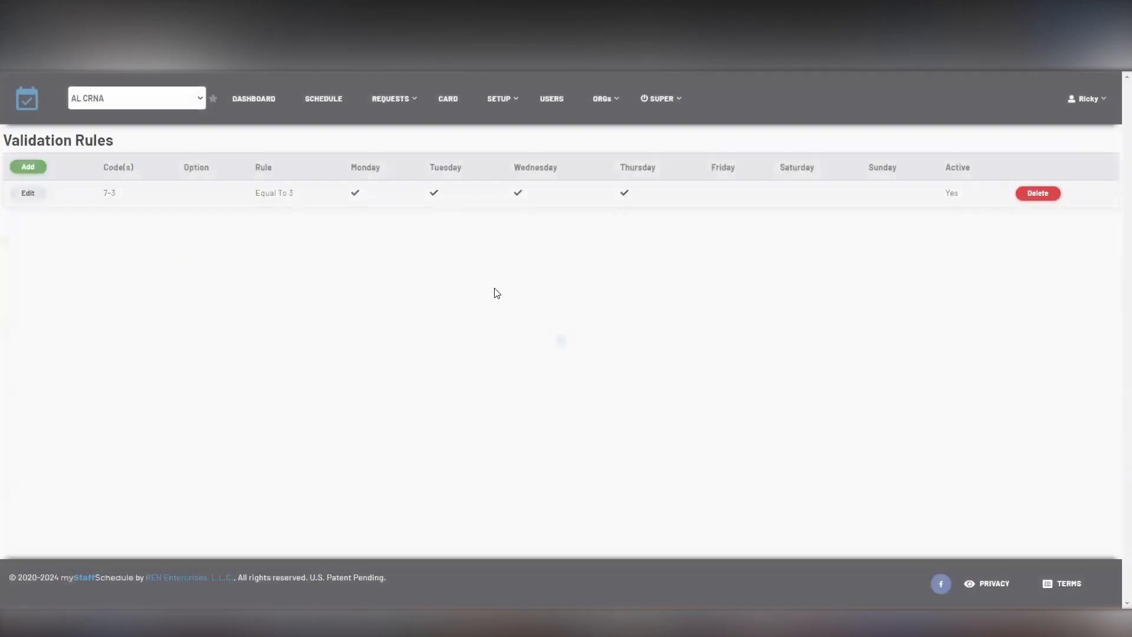
{"action": "left_click", "coordinate": [29, 196]}
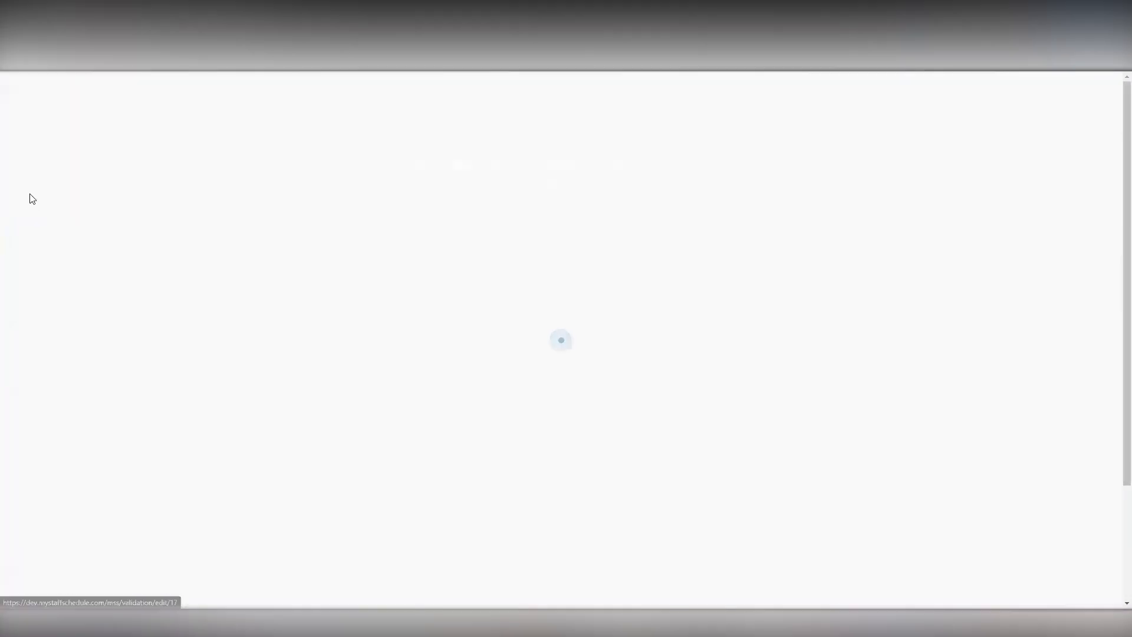
{"action": "left_click", "coordinate": [600, 409]}
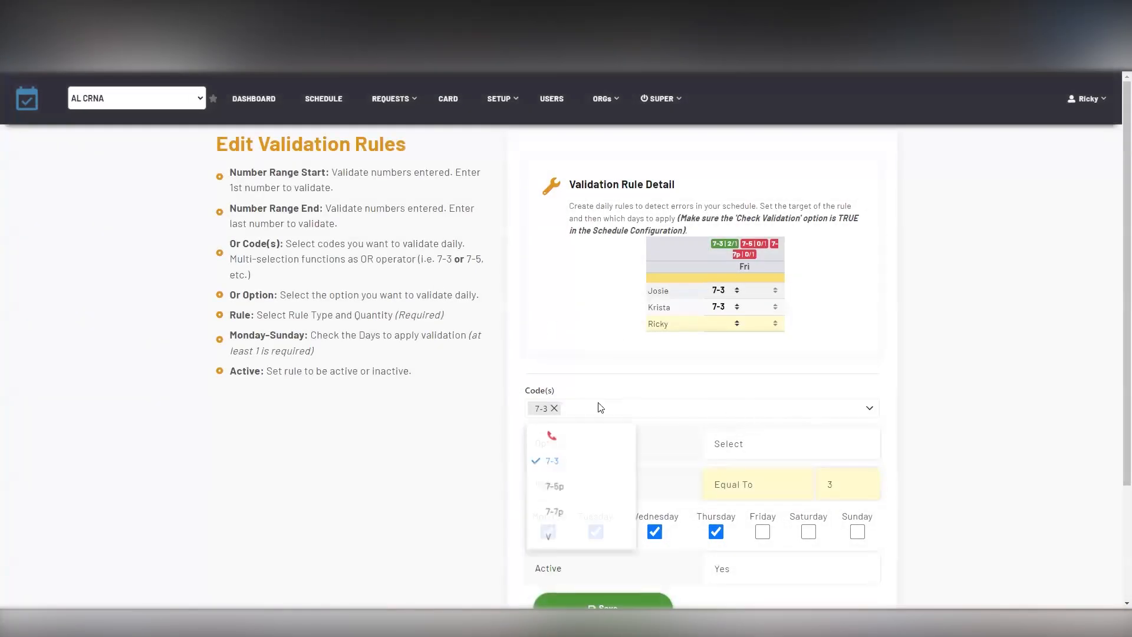
{"action": "left_click", "coordinate": [585, 490]}
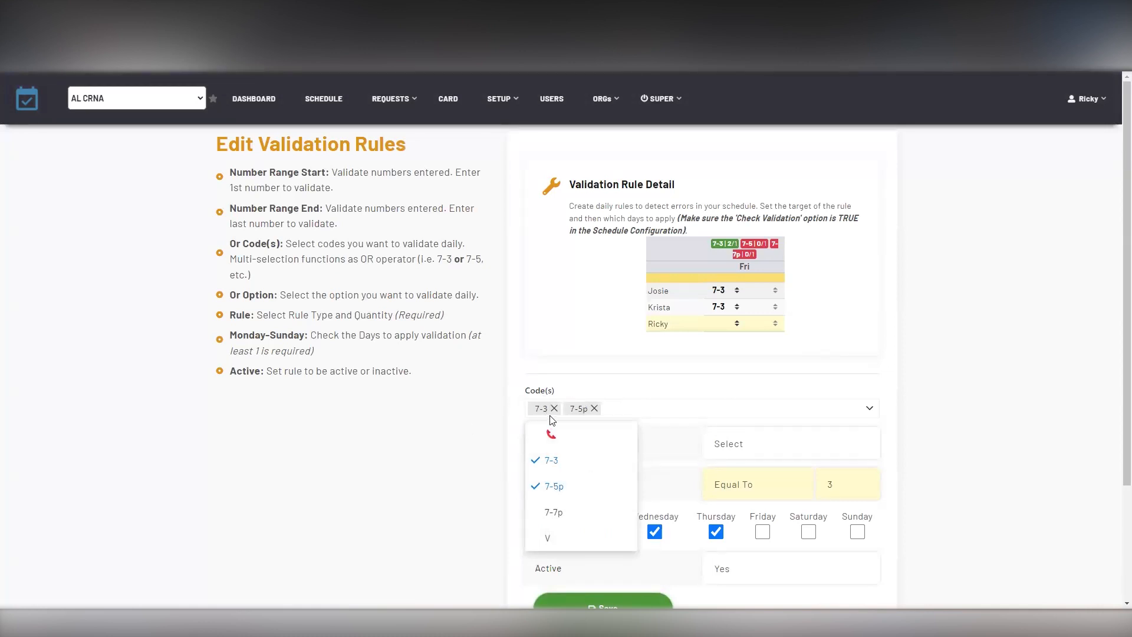
{"action": "left_click", "coordinate": [468, 427]}
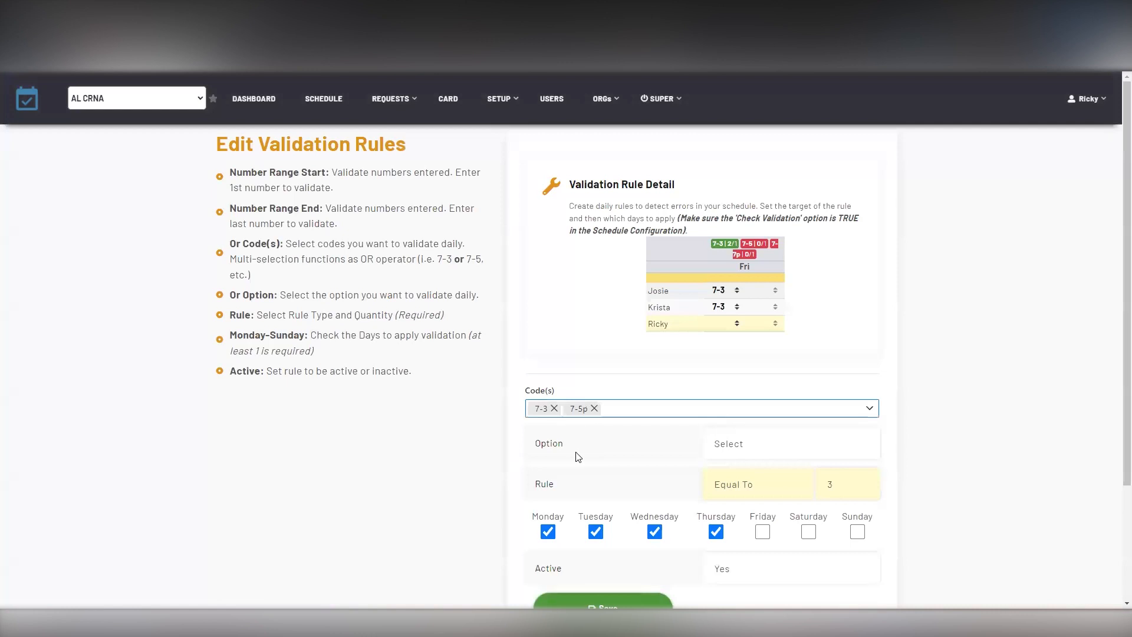
{"action": "scroll", "coordinate": [501, 407], "scroll_direction": "down", "scroll_amount": 3}
{"action": "left_click", "coordinate": [608, 460]}
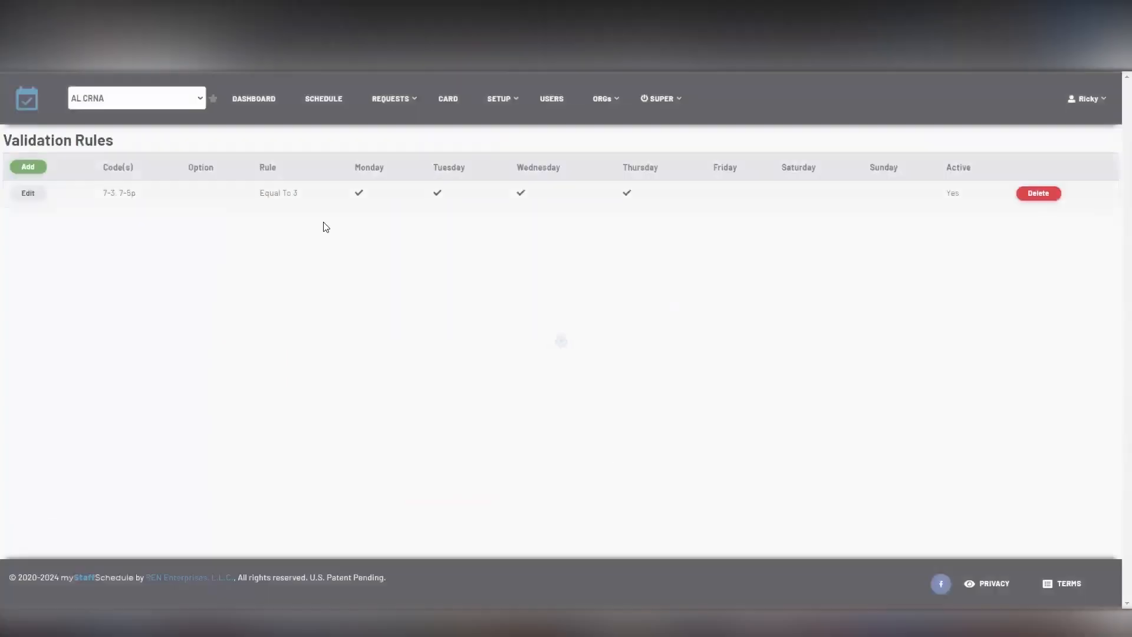
Step: On the schedule for Tuesday 1/16, assign 7-5p to the first three staff members and 7-3 to the Chief
{"action": "left_click", "coordinate": [323, 100]}
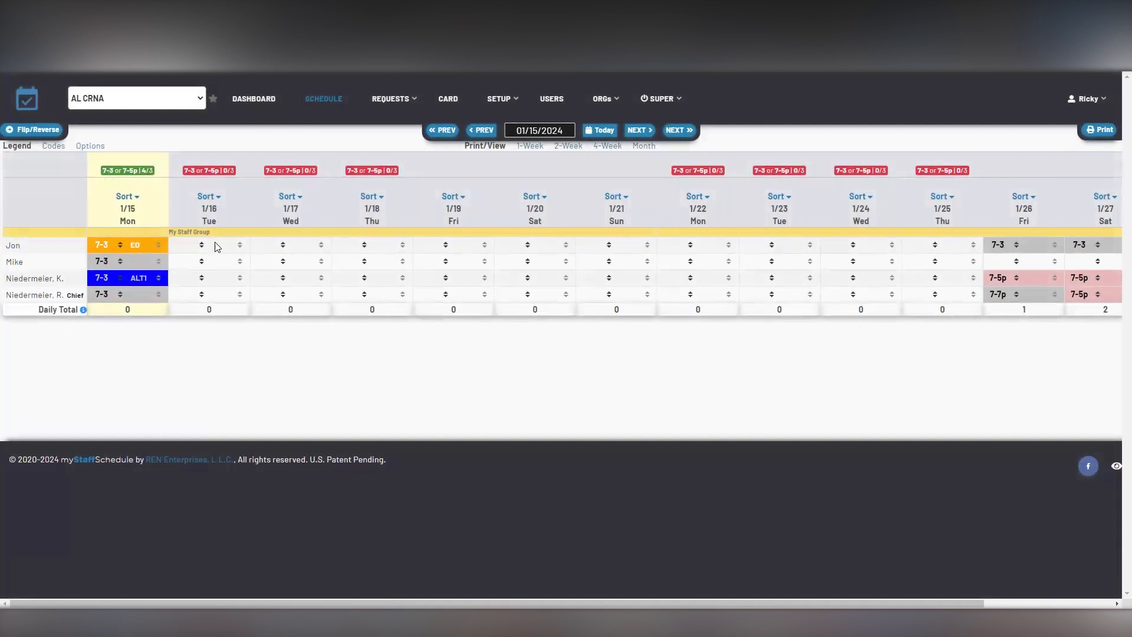
{"action": "left_click", "coordinate": [202, 262]}
{"action": "left_click", "coordinate": [207, 278]}
{"action": "left_click", "coordinate": [203, 278]}
{"action": "left_click", "coordinate": [201, 282]}
{"action": "left_click", "coordinate": [201, 283]}
{"action": "left_click", "coordinate": [207, 310]}
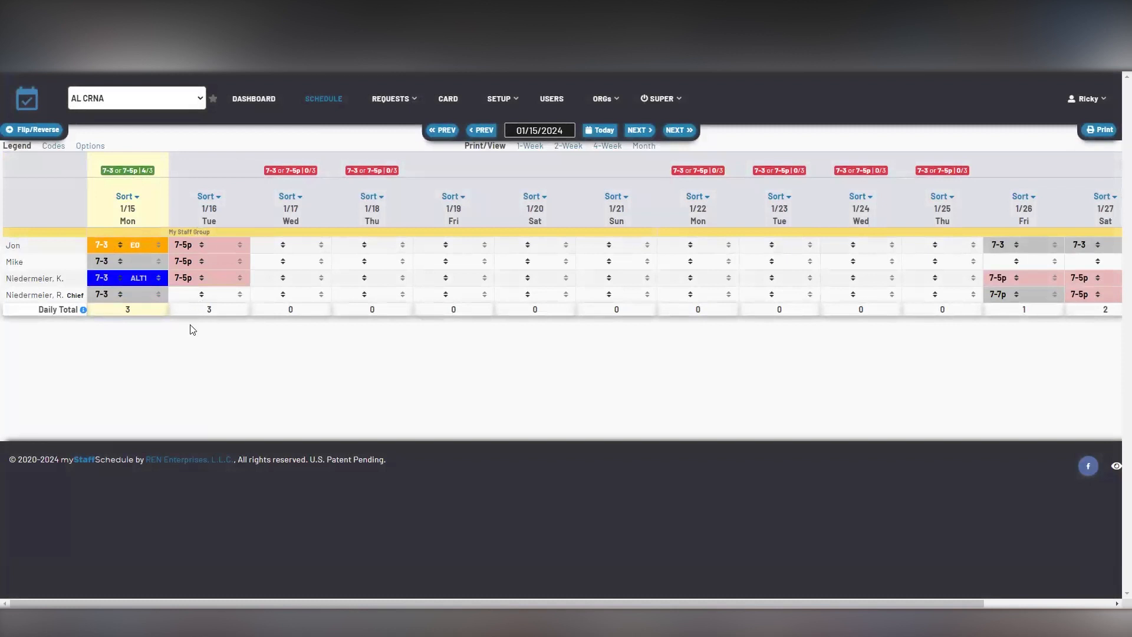
{"action": "left_click", "coordinate": [204, 294]}
{"action": "left_click", "coordinate": [208, 335]}
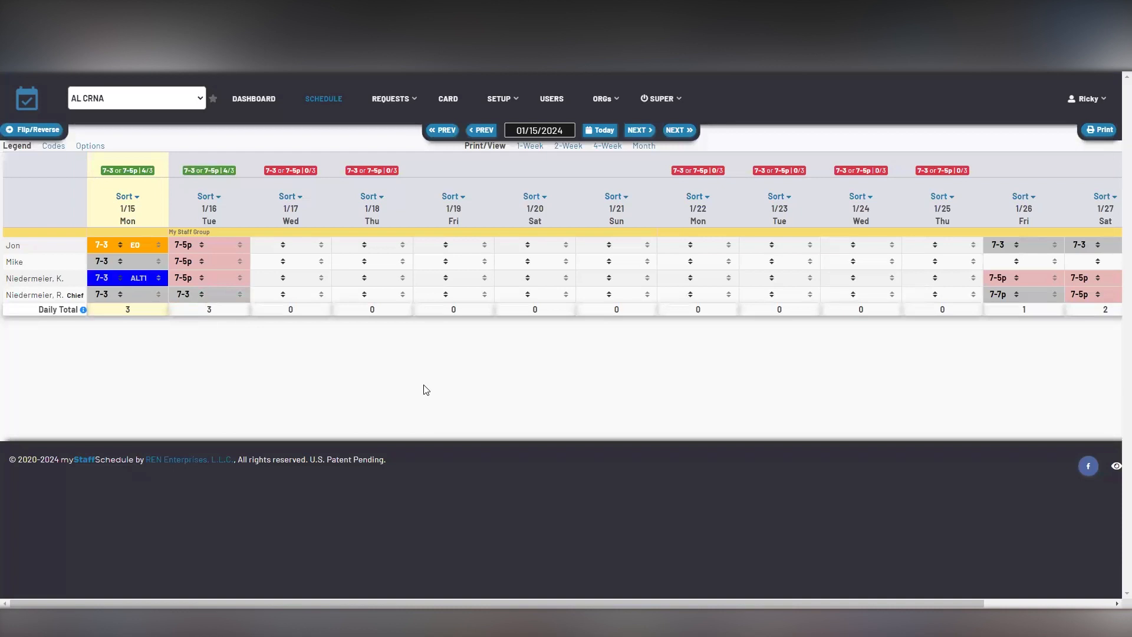
Step: Add a staff group named Needs in the schedule setup and save it
{"action": "left_click", "coordinate": [499, 102]}
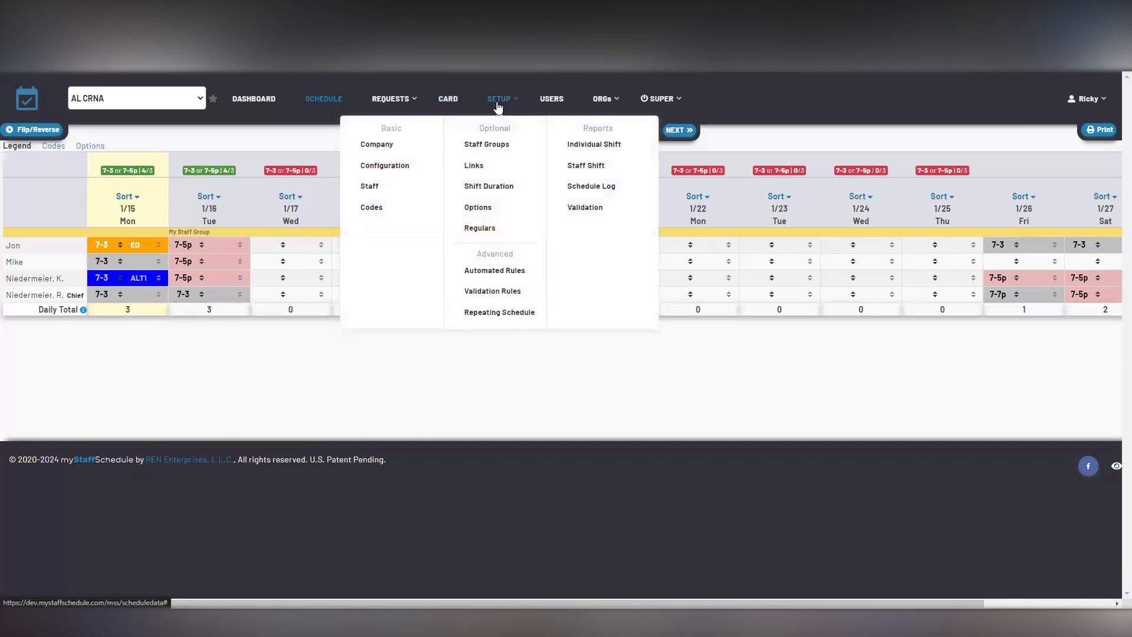
{"action": "left_click", "coordinate": [492, 148]}
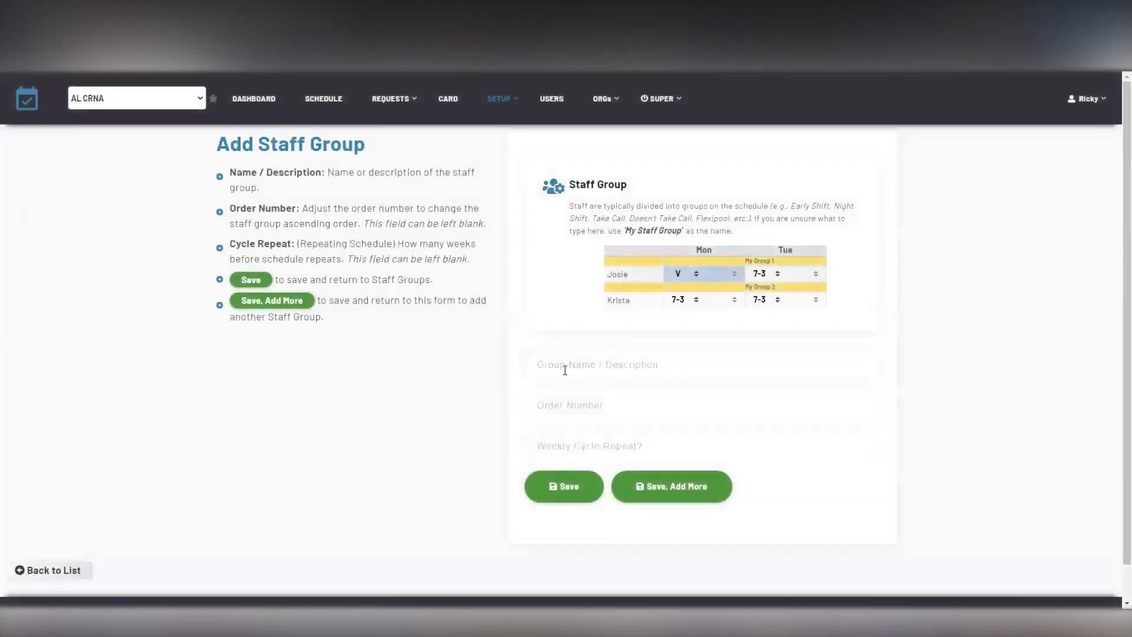
{"action": "left_click", "coordinate": [563, 366]}
{"action": "type", "text": "Needs"}
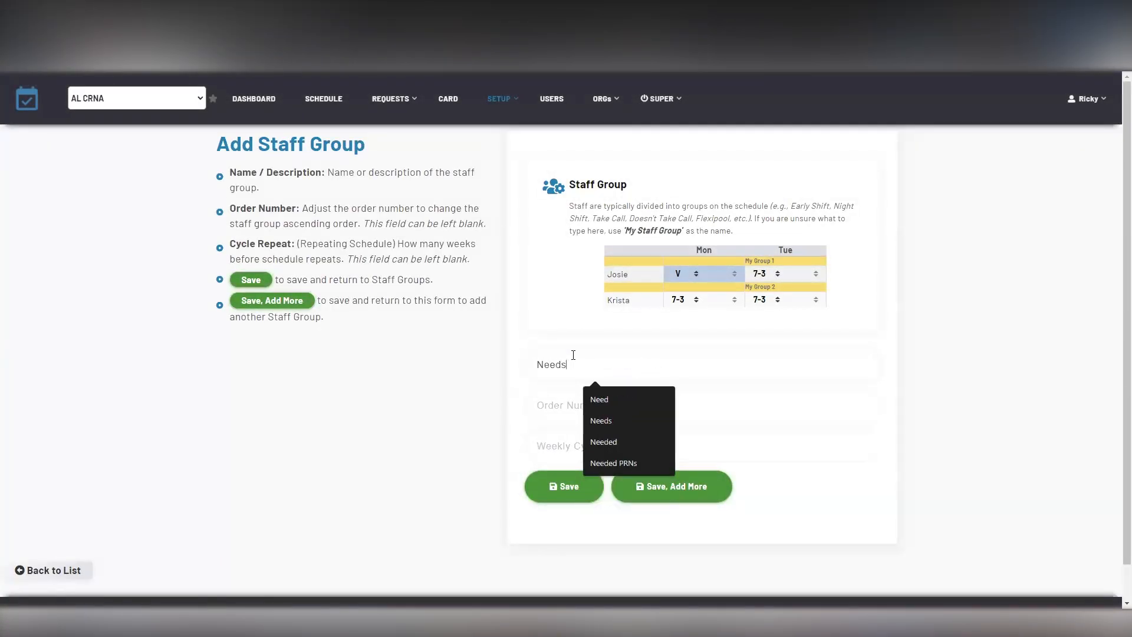
{"action": "left_click", "coordinate": [555, 490]}
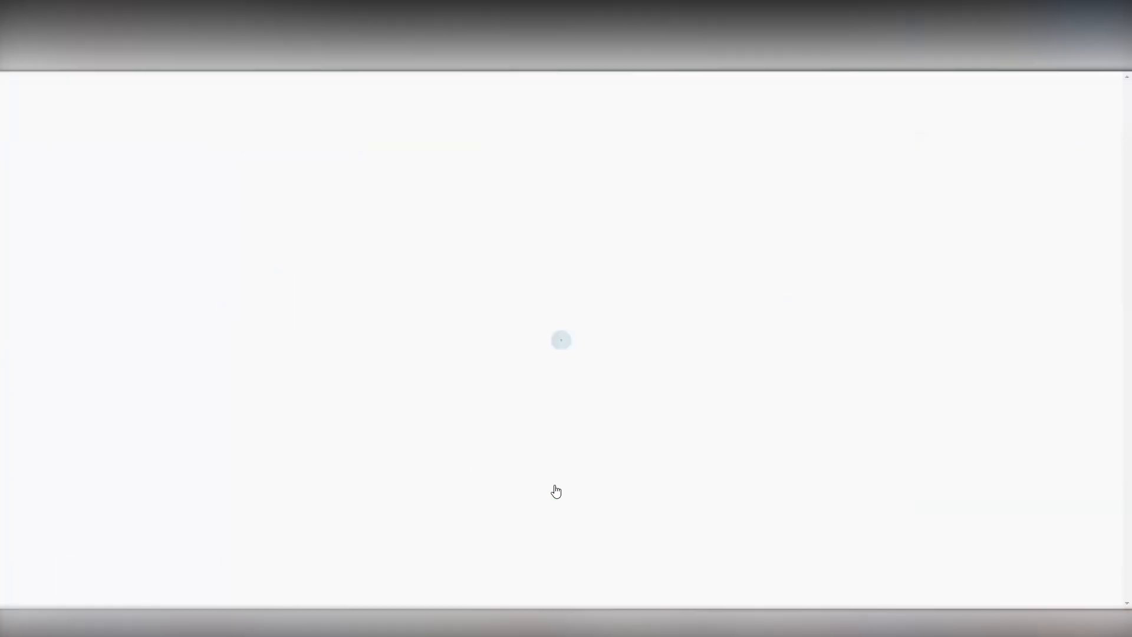
Step: Add a staff member with the last name Needs, no first name, in the Needs group, and save the entry
{"action": "mouse_move", "coordinate": [475, 107]}
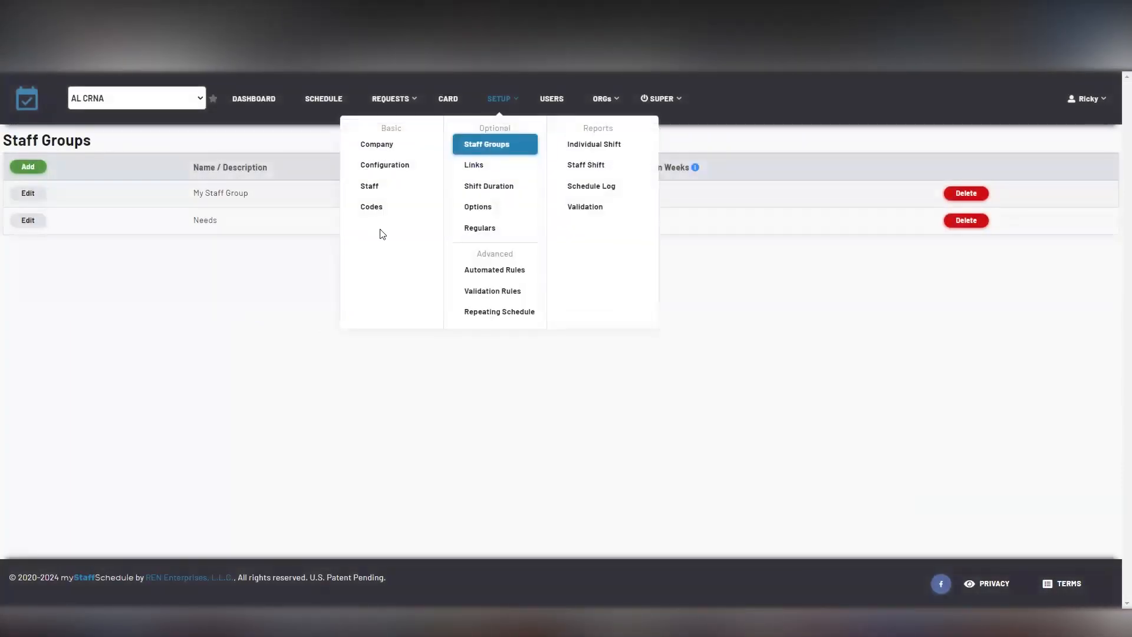
{"action": "left_click", "coordinate": [370, 187]}
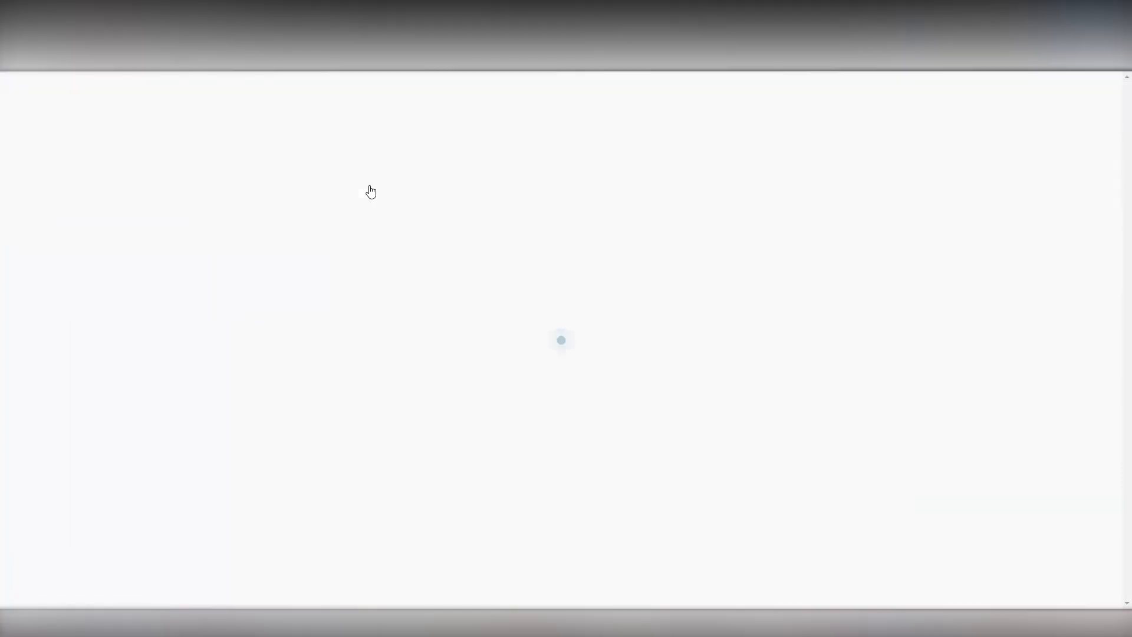
{"action": "left_click", "coordinate": [24, 167]}
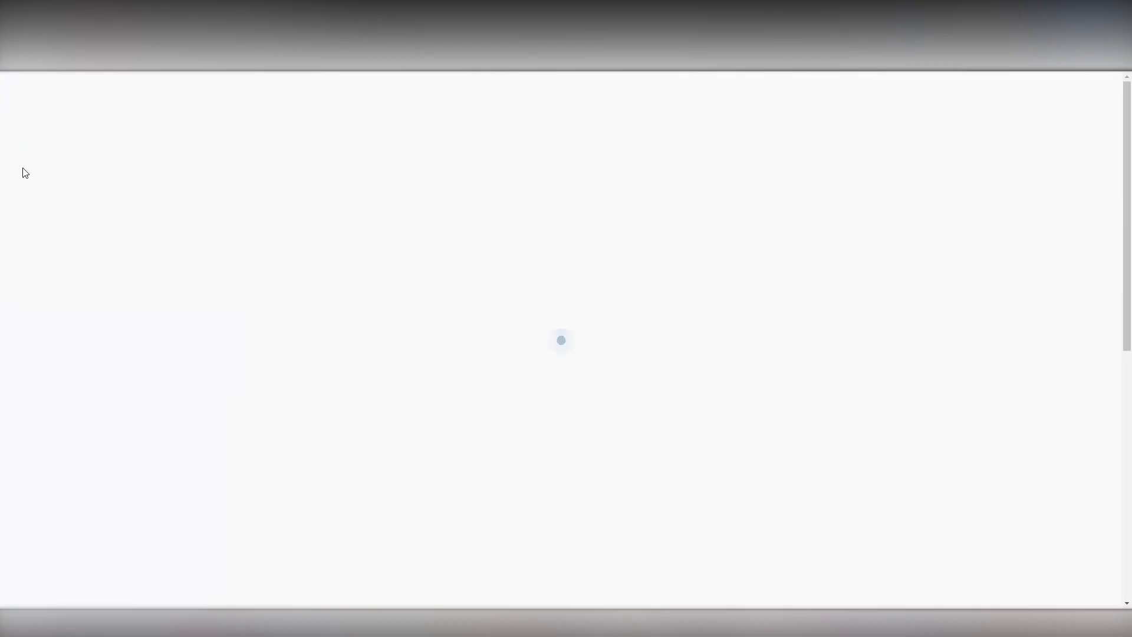
{"action": "left_click", "coordinate": [454, 329]}
{"action": "type", "text": "Nee"}
{"action": "key", "text": "BackSpace"}
{"action": "key", "text": "BackSpace"}
{"action": "key", "text": "BackSpace"}
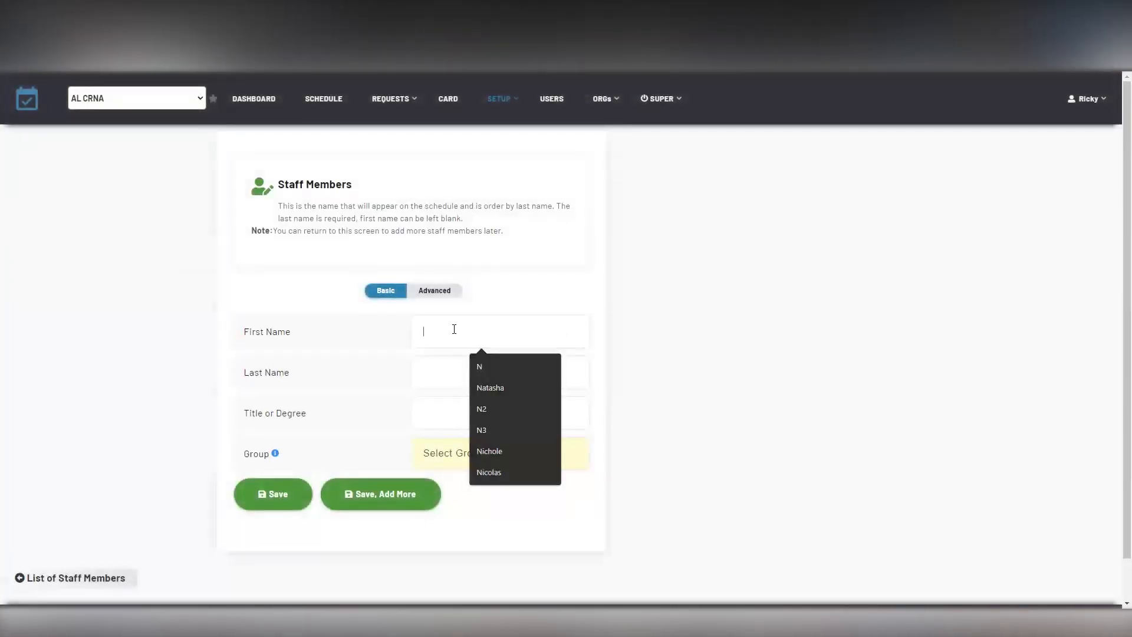
{"action": "key", "text": "Tab"}
{"action": "type", "text": "Needs"}
{"action": "left_click", "coordinate": [466, 459]}
{"action": "left_click", "coordinate": [484, 494]}
{"action": "left_click", "coordinate": [287, 497]}
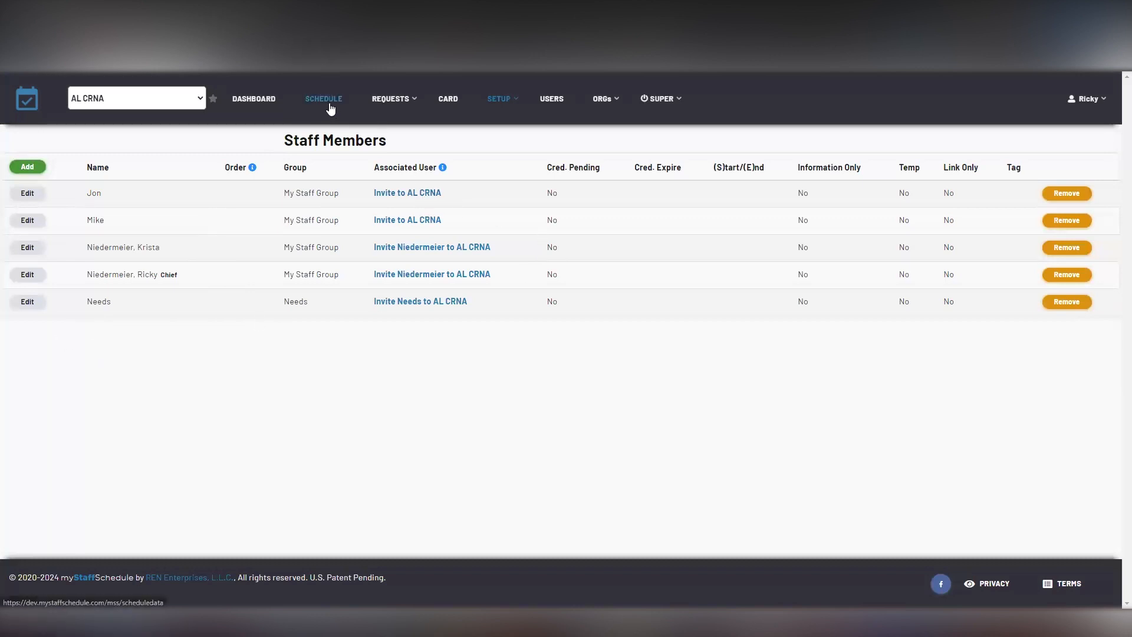
Step: Edit the Needs staff member's advanced settings to set Informational Only to Yes, and save
{"action": "left_click", "coordinate": [489, 106]}
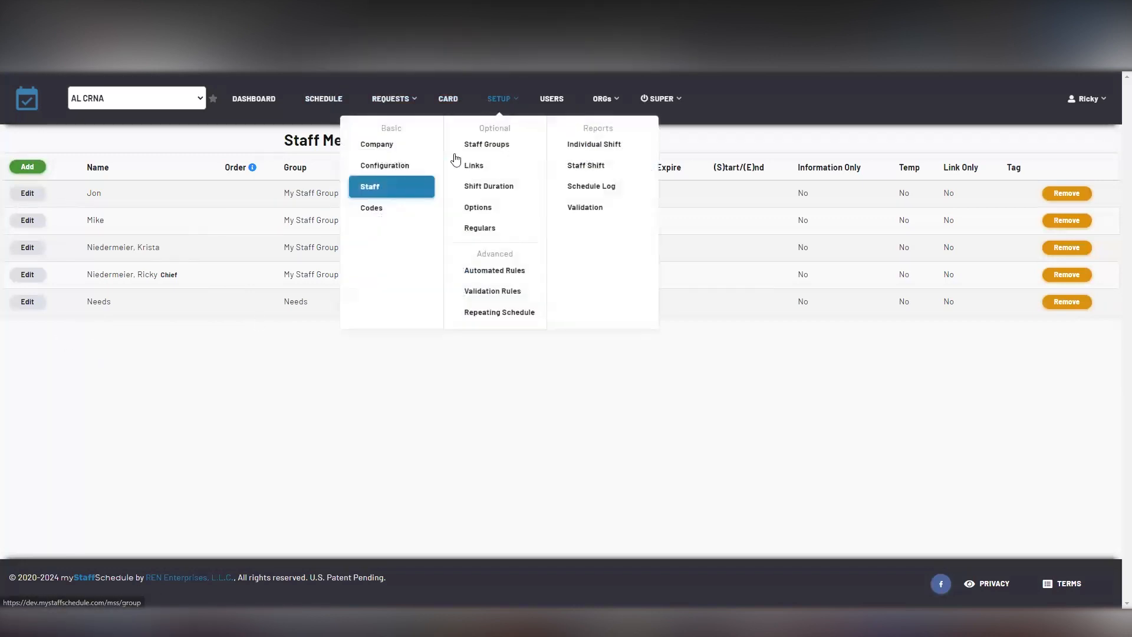
{"action": "left_click", "coordinate": [384, 189]}
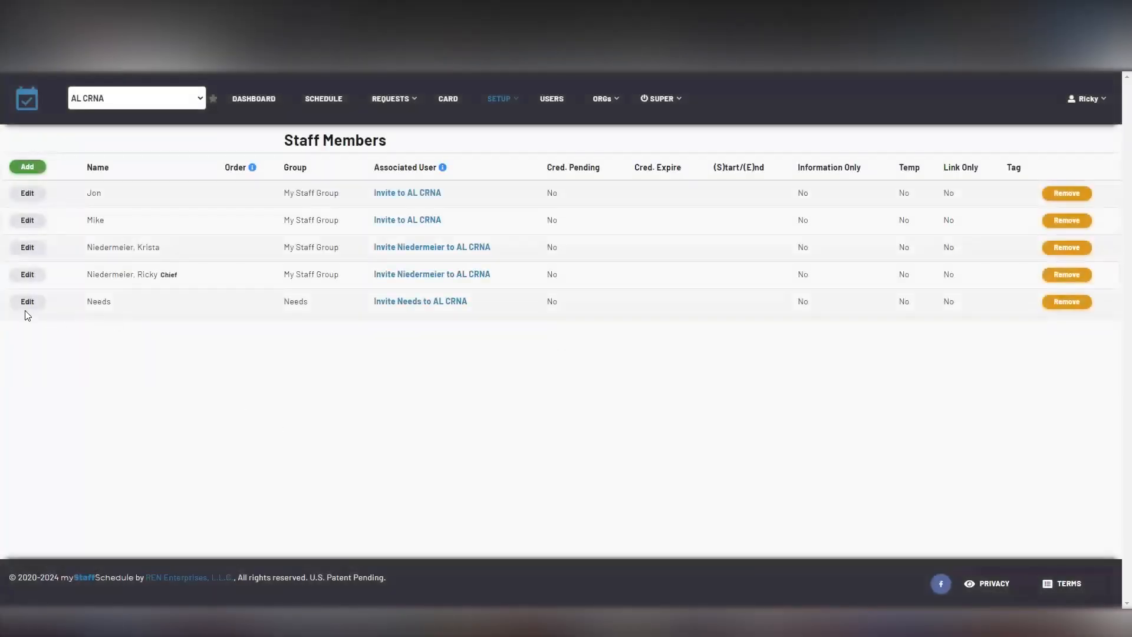
{"action": "left_click", "coordinate": [27, 302]}
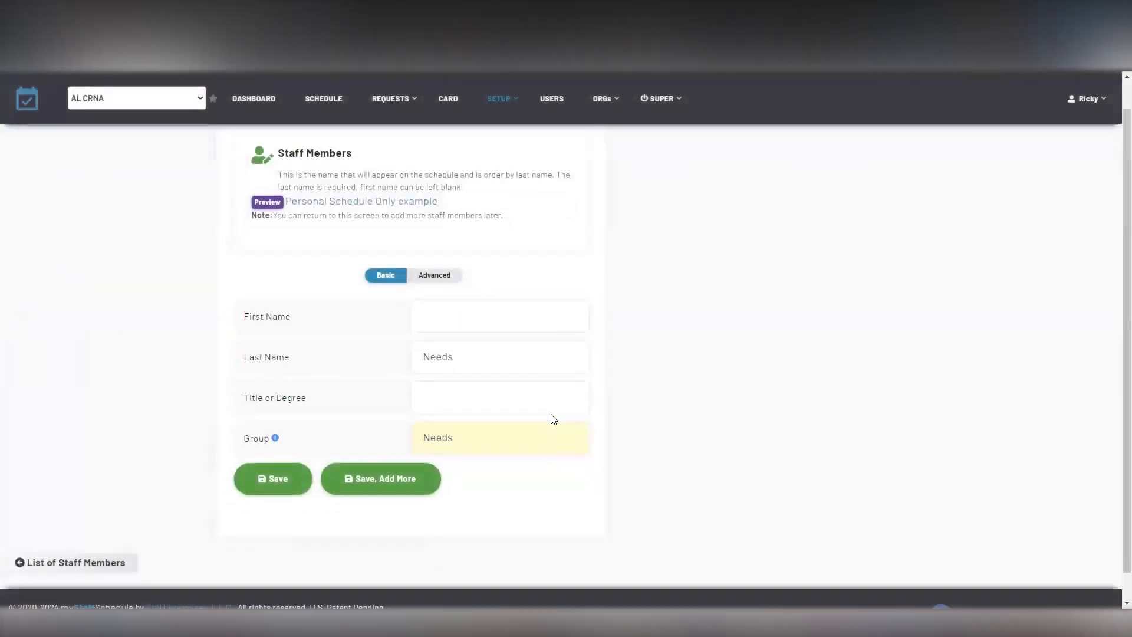
{"action": "scroll", "coordinate": [553, 419], "scroll_direction": "down", "scroll_amount": 1}
{"action": "left_click", "coordinate": [430, 245]}
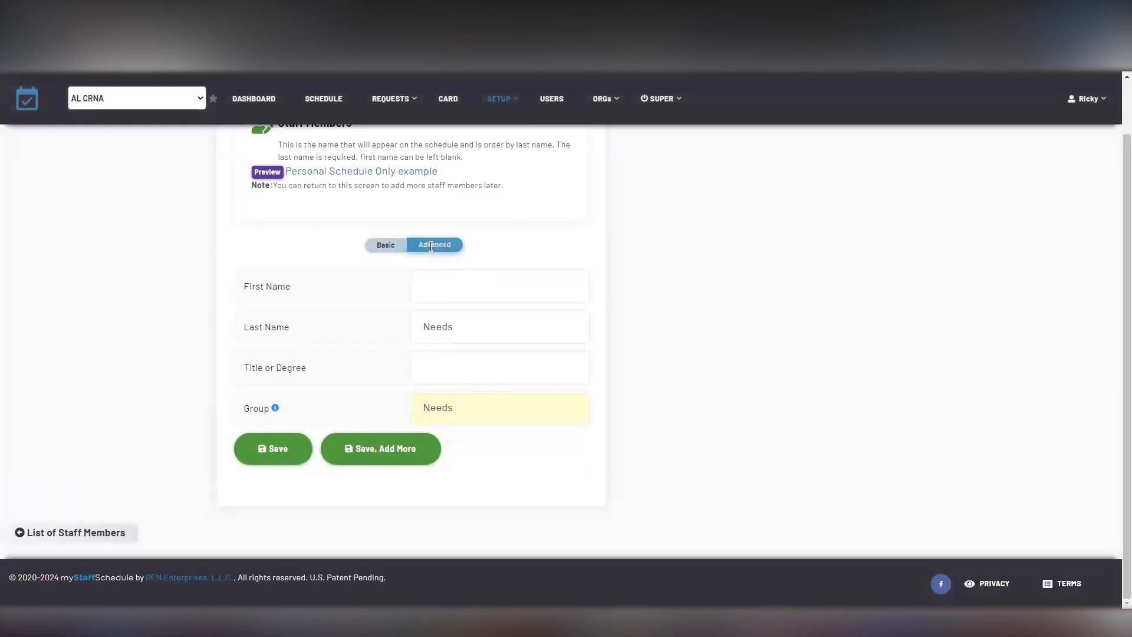
{"action": "scroll", "coordinate": [561, 316], "scroll_direction": "down", "scroll_amount": 1}
{"action": "scroll", "coordinate": [560, 317], "scroll_direction": "down", "scroll_amount": 4}
{"action": "left_click", "coordinate": [467, 254]}
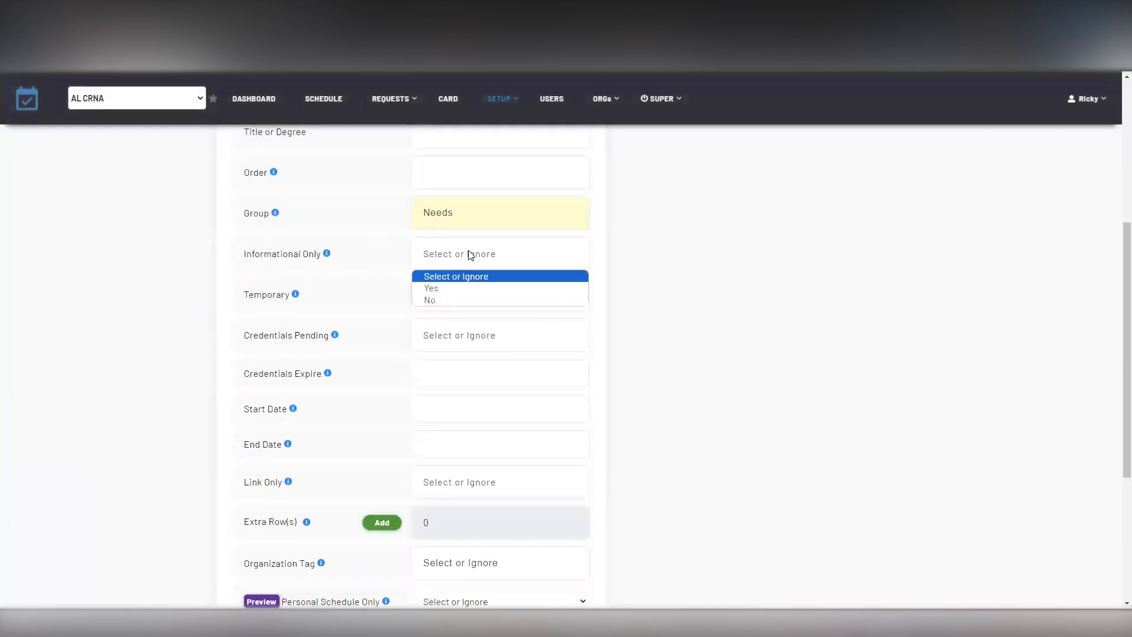
{"action": "left_click", "coordinate": [465, 285]}
{"action": "scroll", "coordinate": [539, 291], "scroll_direction": "down", "scroll_amount": 5}
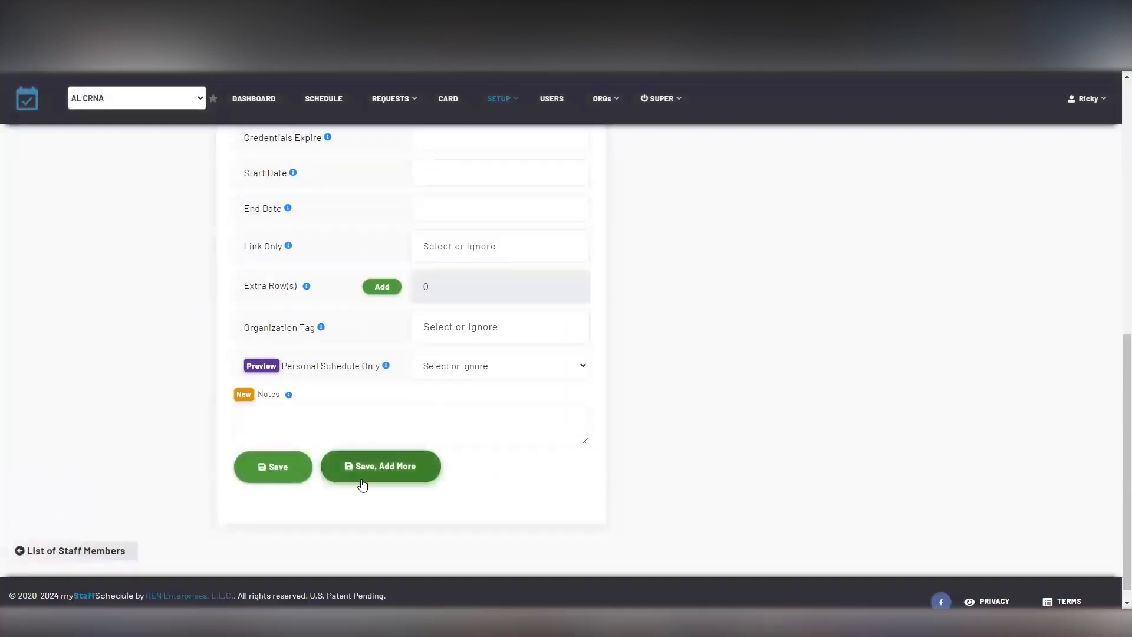
{"action": "left_click", "coordinate": [261, 476]}
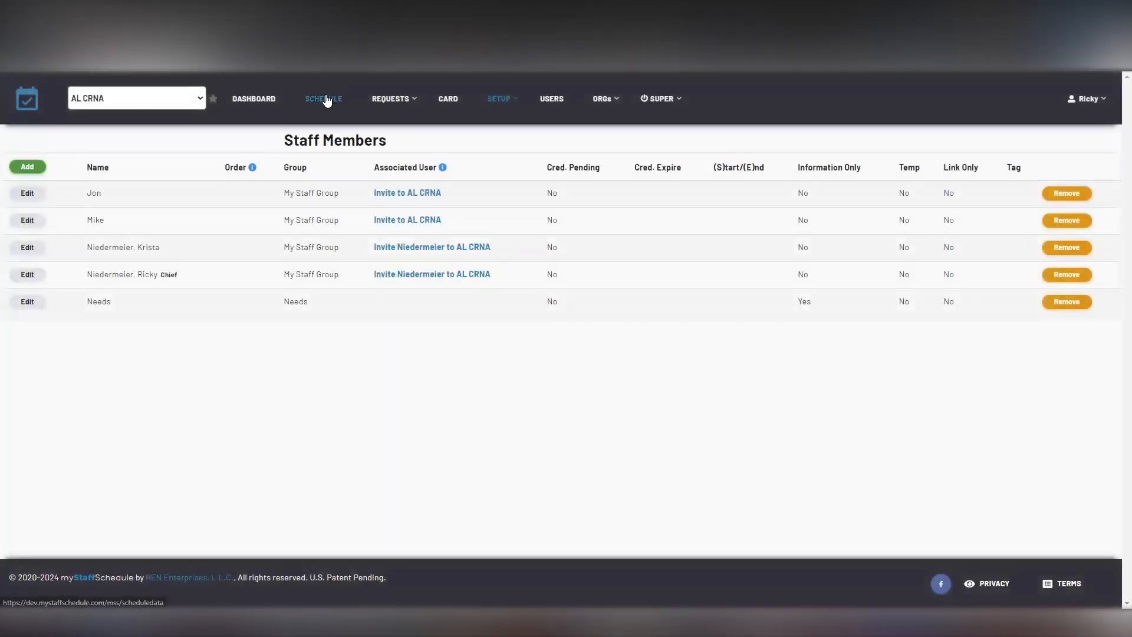
Step: On the schedule for Wednesday 1/17, assign code 7-3 to the Needs row
{"action": "left_click", "coordinate": [326, 99]}
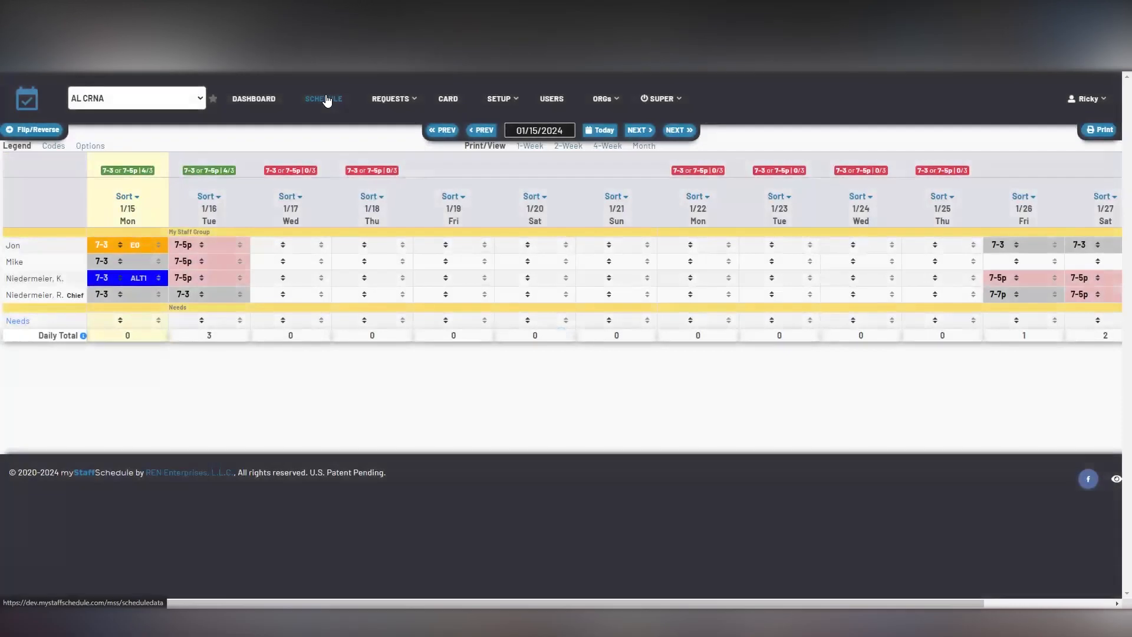
{"action": "double_click", "coordinate": [185, 309]}
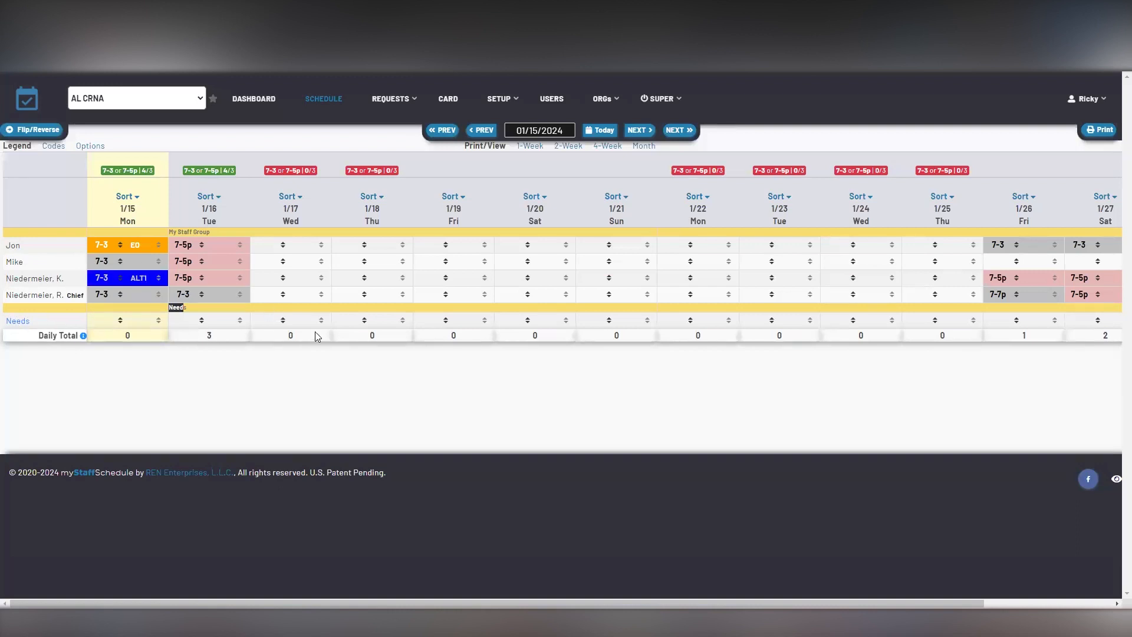
{"action": "left_click", "coordinate": [283, 321]}
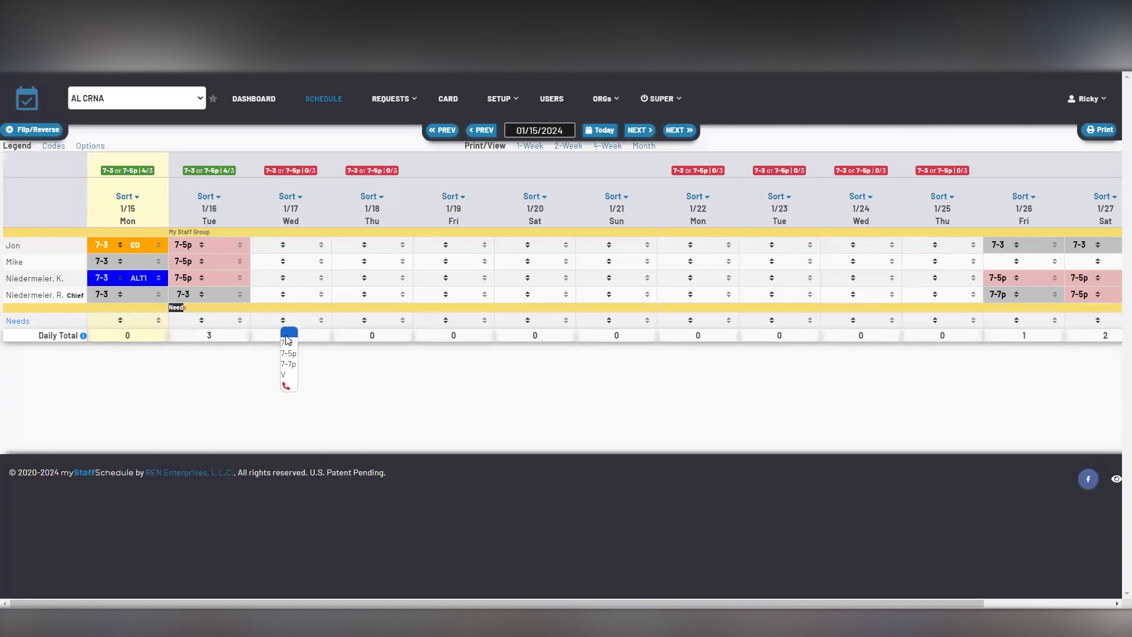
{"action": "left_click", "coordinate": [291, 344]}
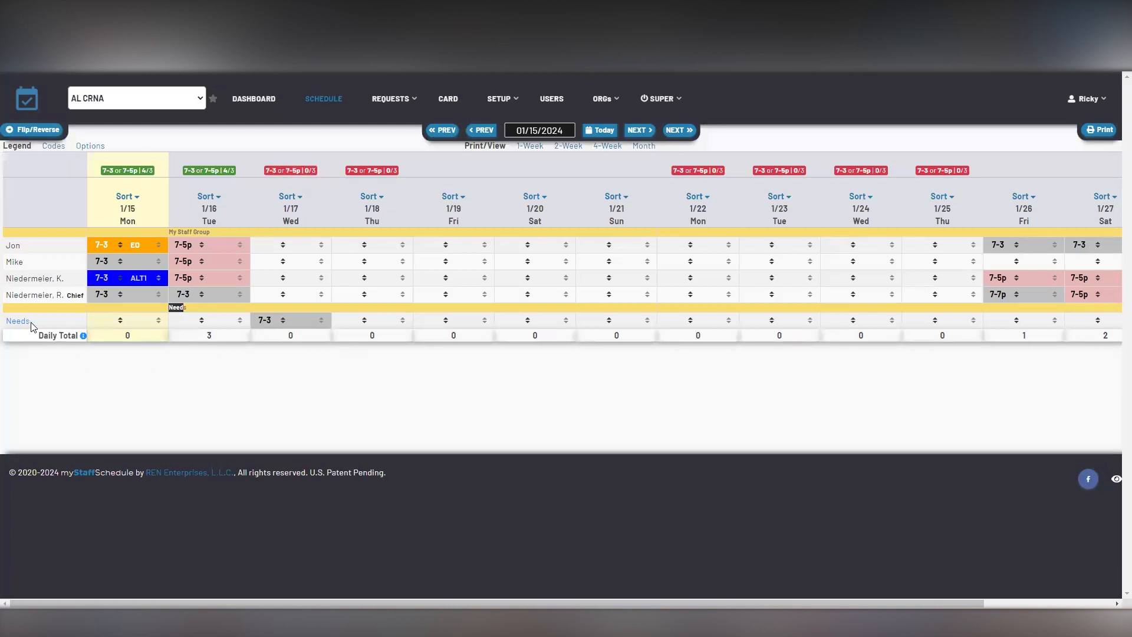
{"action": "mouse_move", "coordinate": [19, 322]}
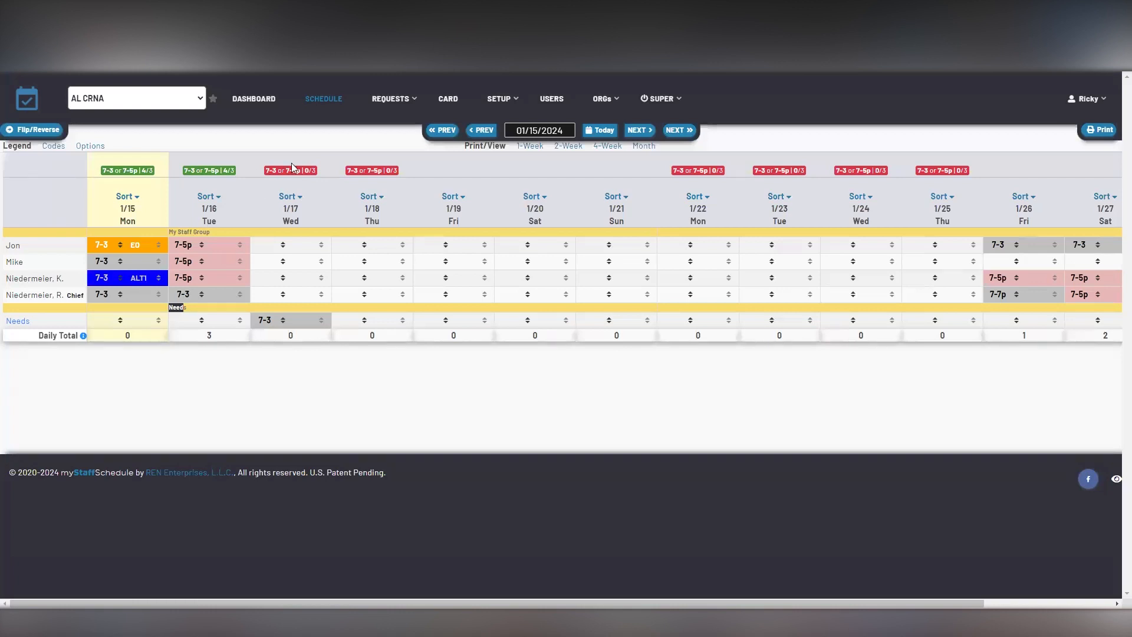